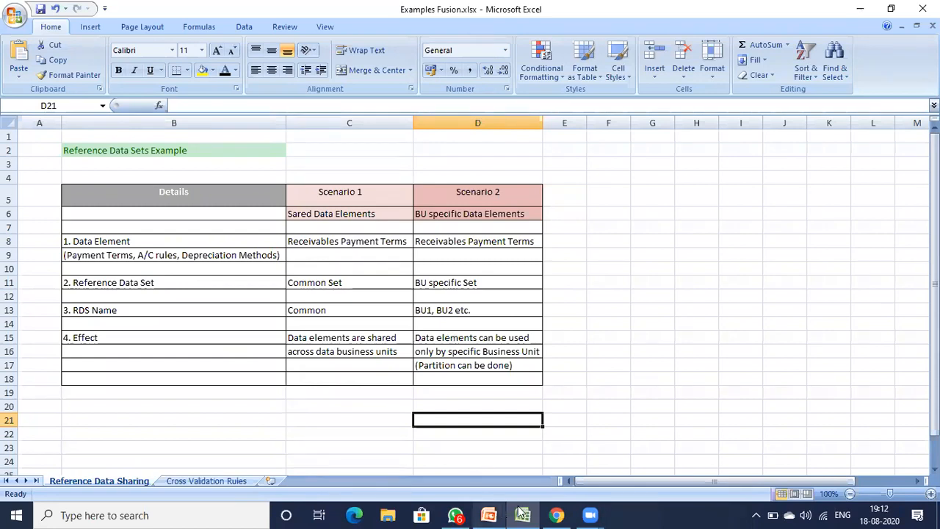
- Switch to the PowerPoint presentation and start the slide show from the Business Process Model slide
{"action": "mouse_move", "coordinate": [489, 514]}
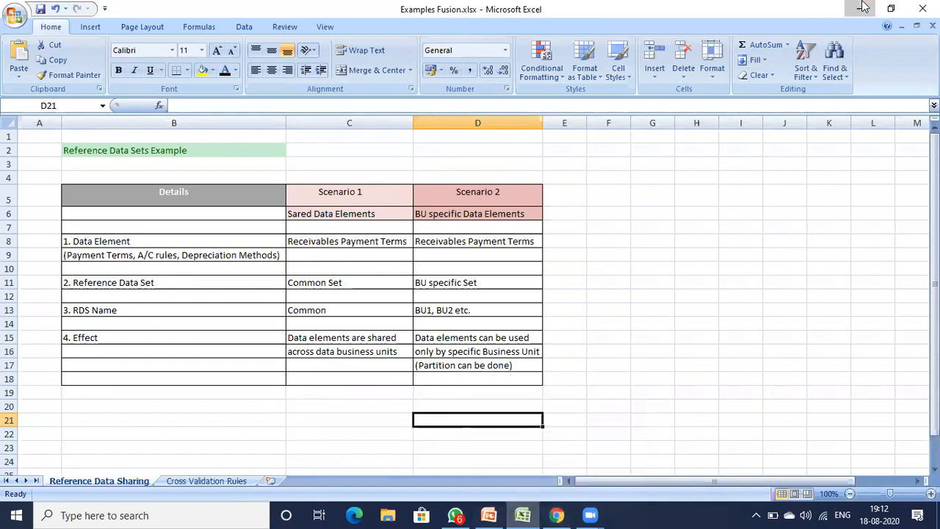
{"action": "key", "text": "alt+Tab"}
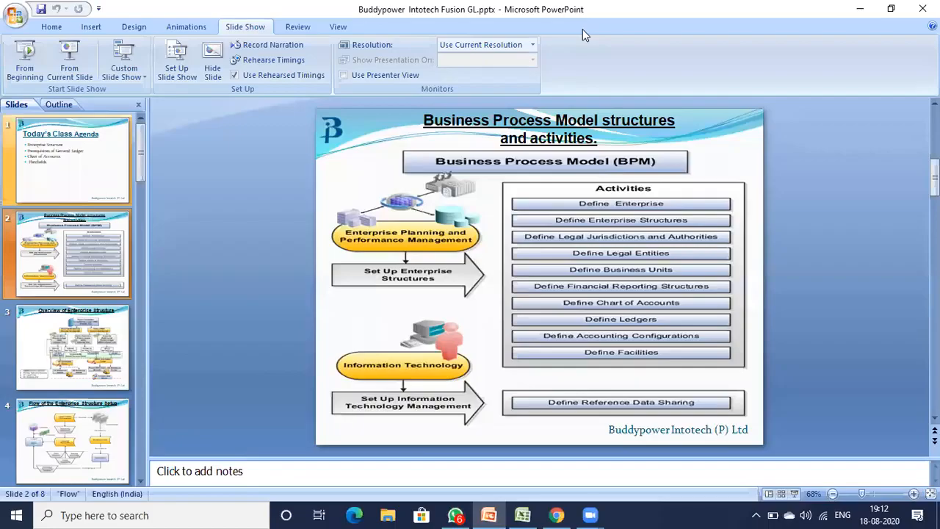
{"action": "key", "text": "shift+F5"}
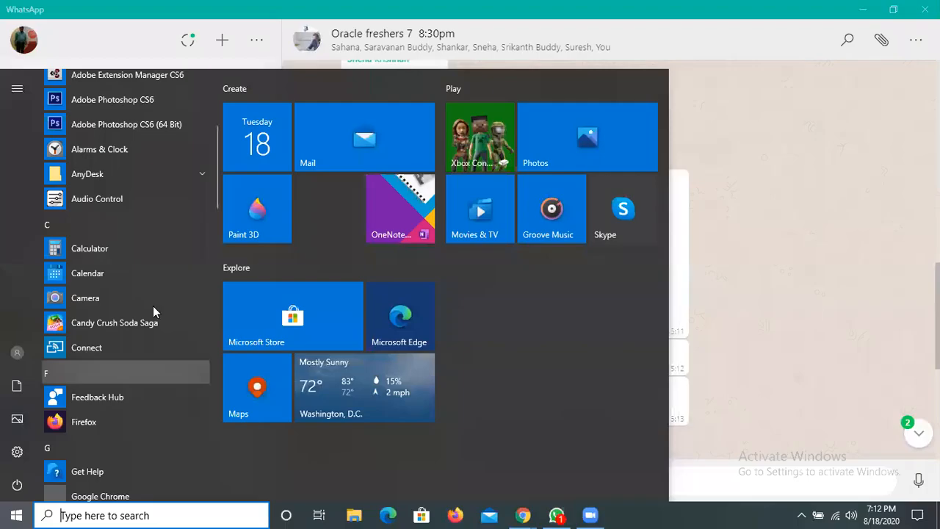
- Launch Microsoft Excel 2010 from the Microsoft Office programs to get a blank workbook
{"action": "scroll", "coordinate": [153, 306], "scroll_direction": "down", "scroll_amount": 5}
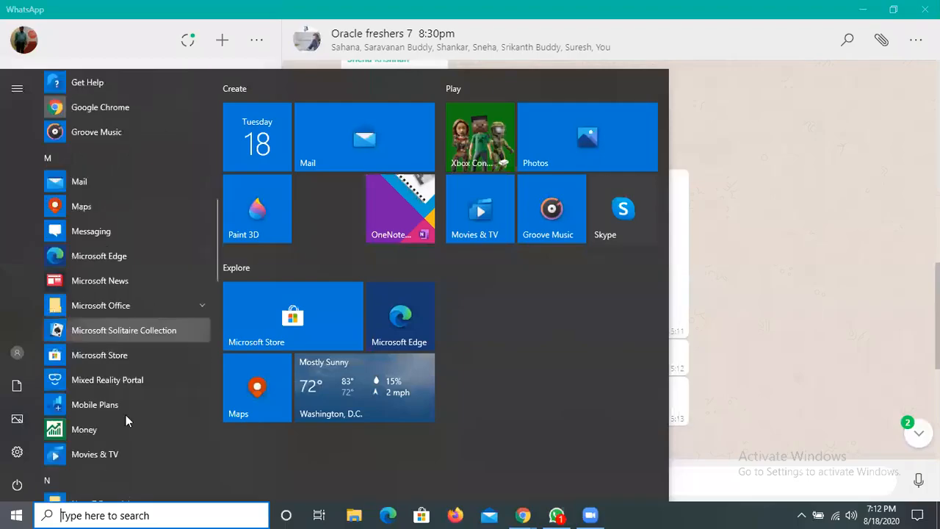
{"action": "left_click", "coordinate": [123, 306]}
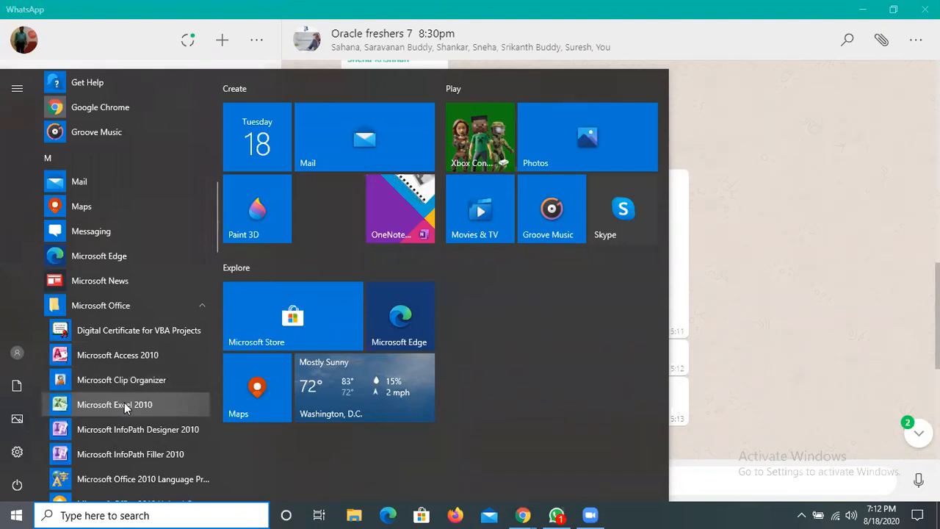
{"action": "left_click", "coordinate": [125, 409]}
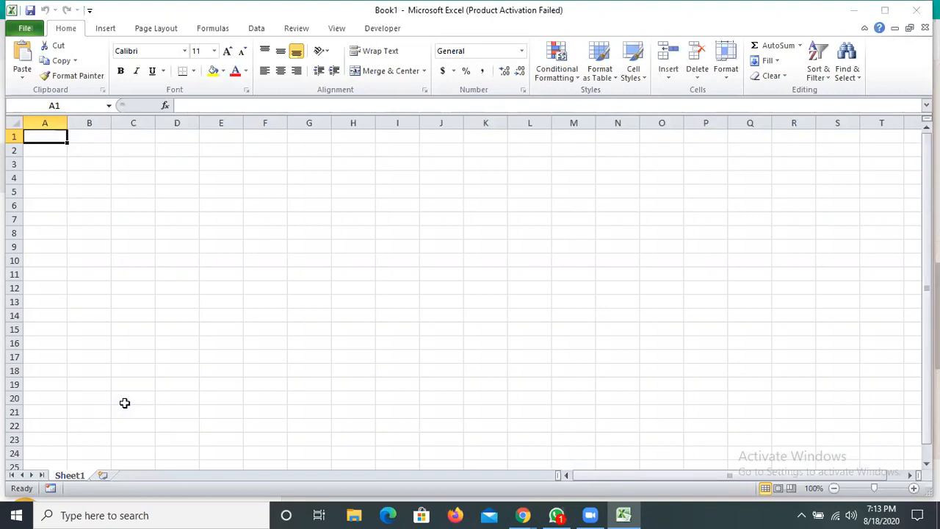
- Enter the heading "Payment terms" in cell A1
{"action": "type", "text": "Pay"}
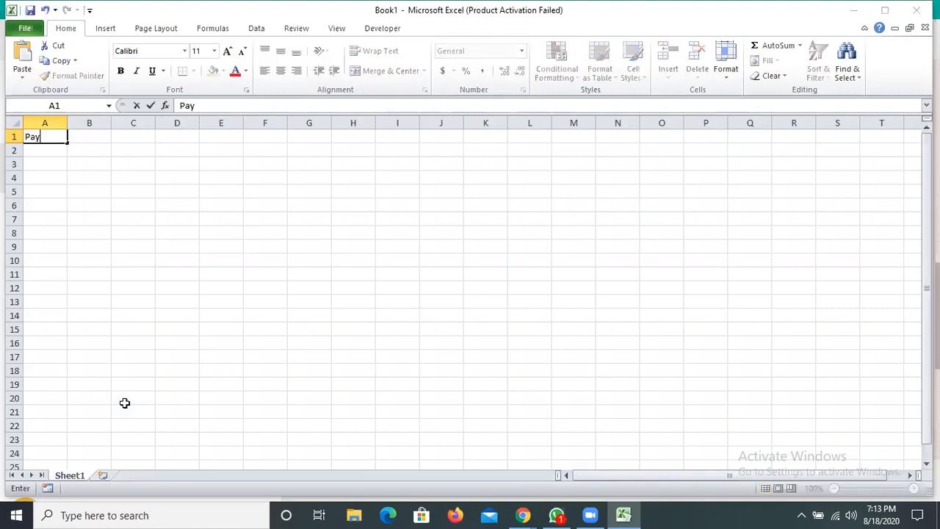
{"action": "type", "text": "em"}
{"action": "type", "text": "ent"}
{"action": "type", "text": " t"}
{"action": "type", "text": "erms"}
{"action": "key", "text": "Return"}
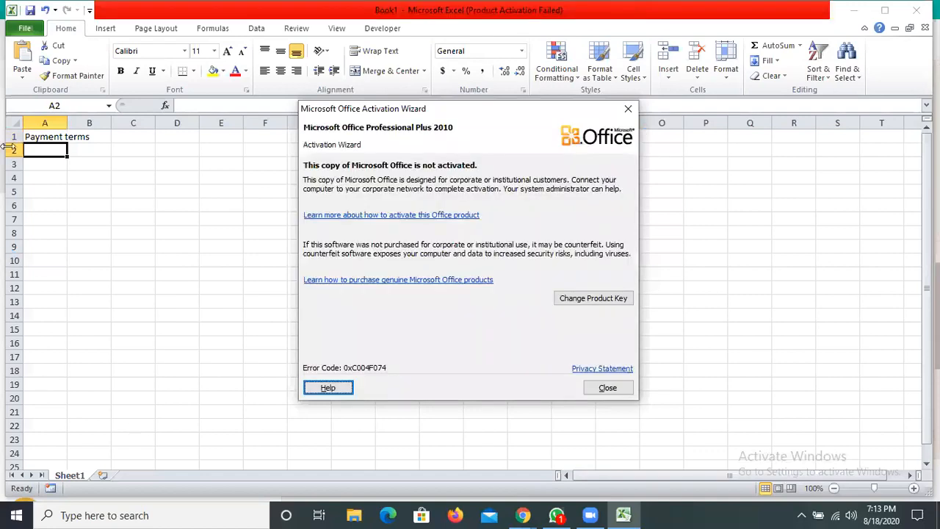
- Dismiss the Office activation wizard and list "Immediate", "Net 30" and "Net 45 days" in cells A2 to A4
{"action": "key", "text": "Escape"}
{"action": "type", "text": "Immediate"}
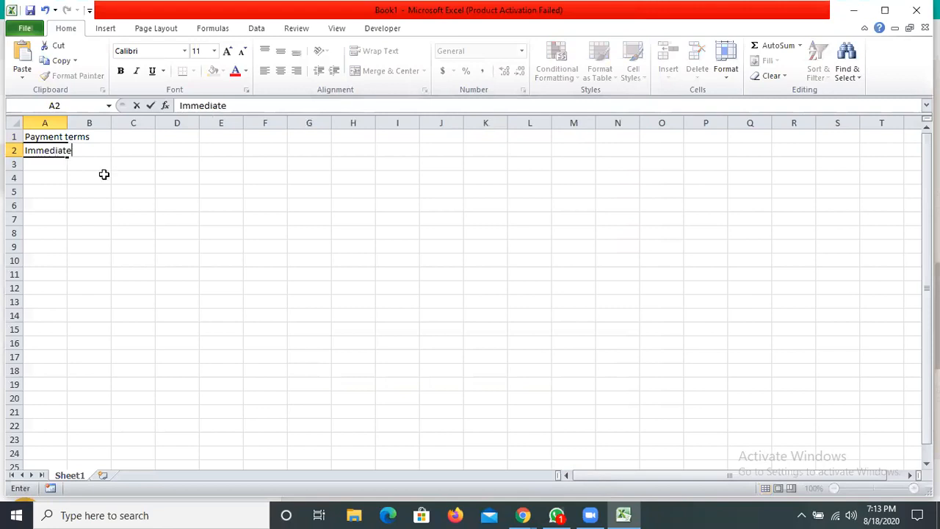
{"action": "key", "text": "Return"}
{"action": "type", "text": "Ne"}
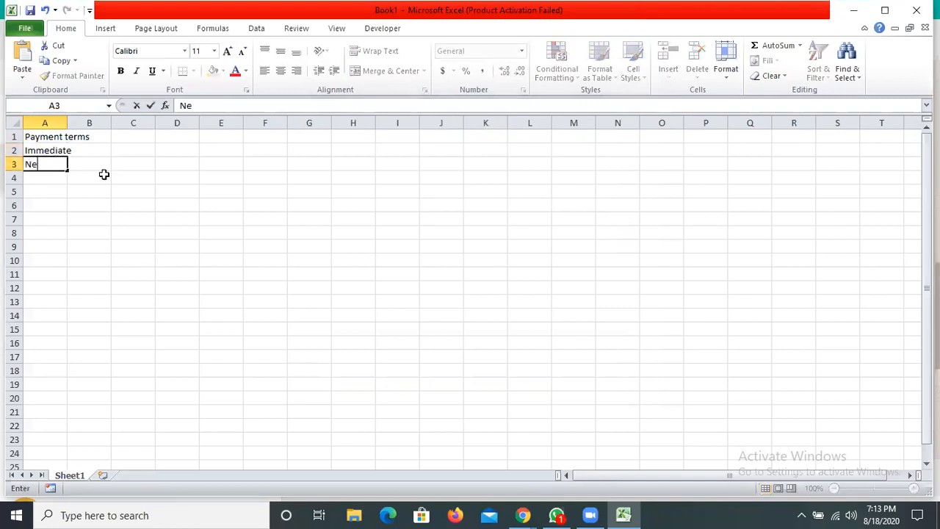
{"action": "type", "text": "t 30"}
{"action": "left_click", "coordinate": [104, 174]}
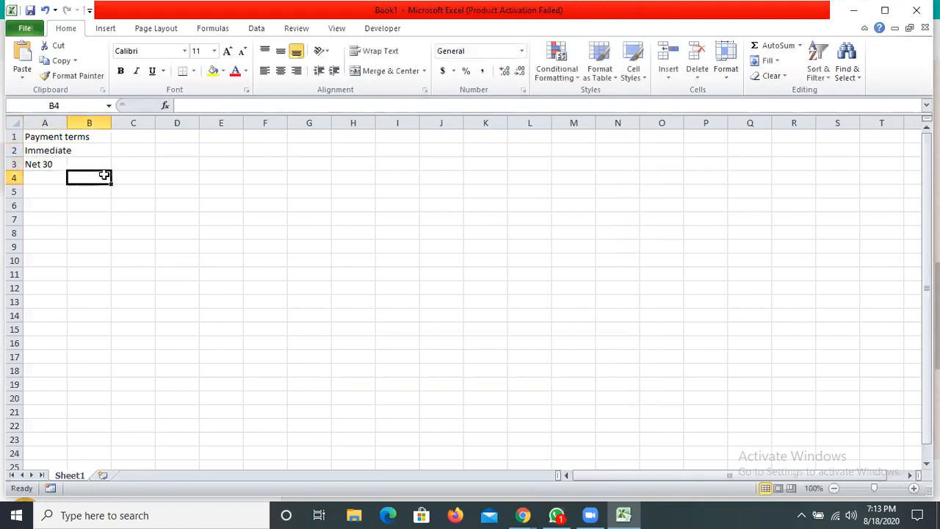
{"action": "key", "text": "Left"}
{"action": "type", "text": "Net "}
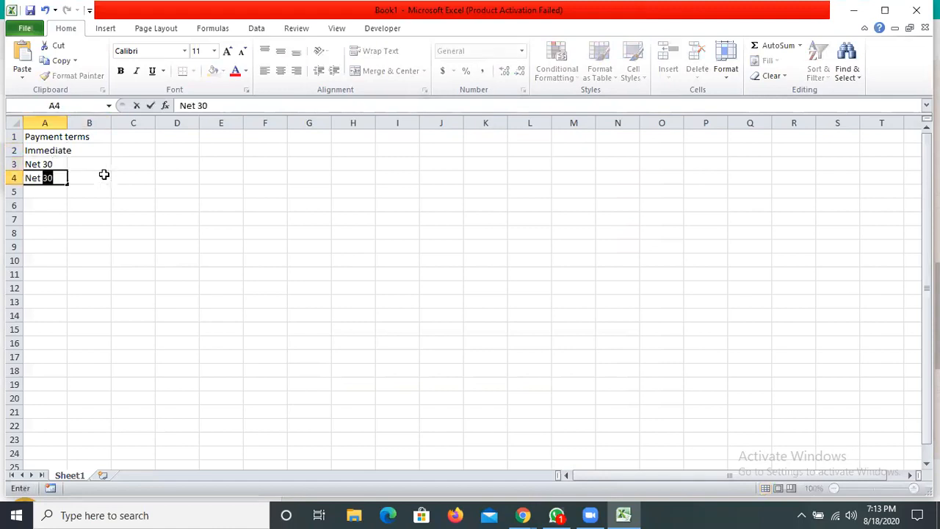
{"action": "type", "text": "45 days"}
{"action": "left_click", "coordinate": [104, 175]}
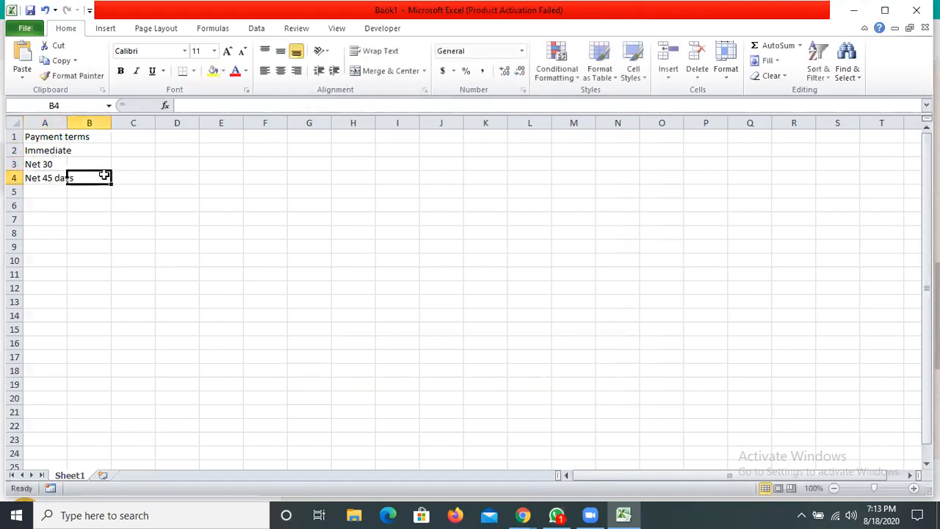
- Complete the entry in A3 as "Net 30 days" and fit column A to its contents
{"action": "left_click", "coordinate": [52, 165]}
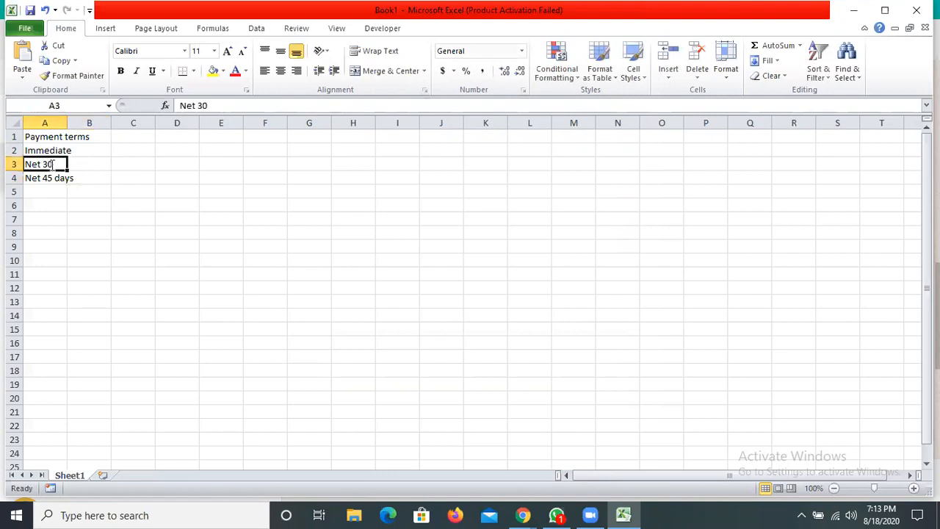
{"action": "double_click", "coordinate": [53, 164]}
{"action": "type", "text": "days"}
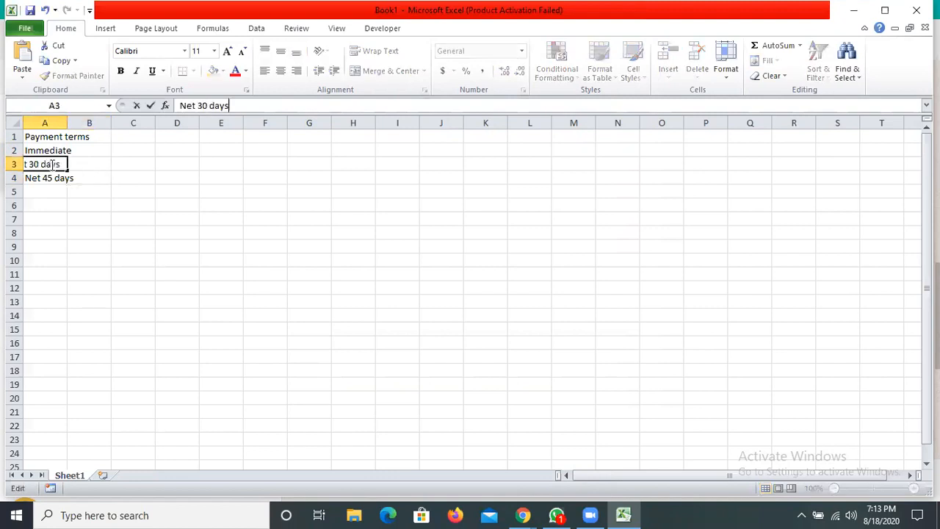
{"action": "key", "text": "Tab"}
{"action": "double_click", "coordinate": [66, 118]}
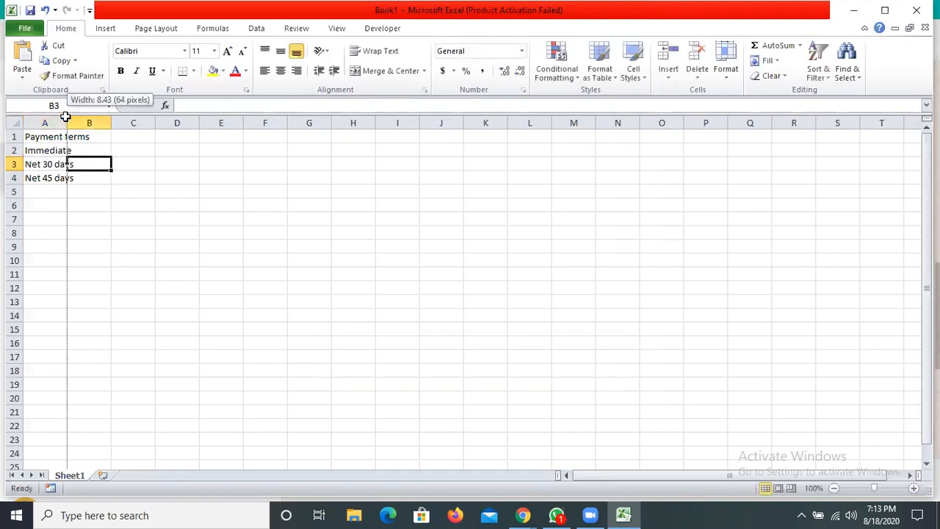
{"action": "key", "text": "Left"}
{"action": "key", "text": "Up"}
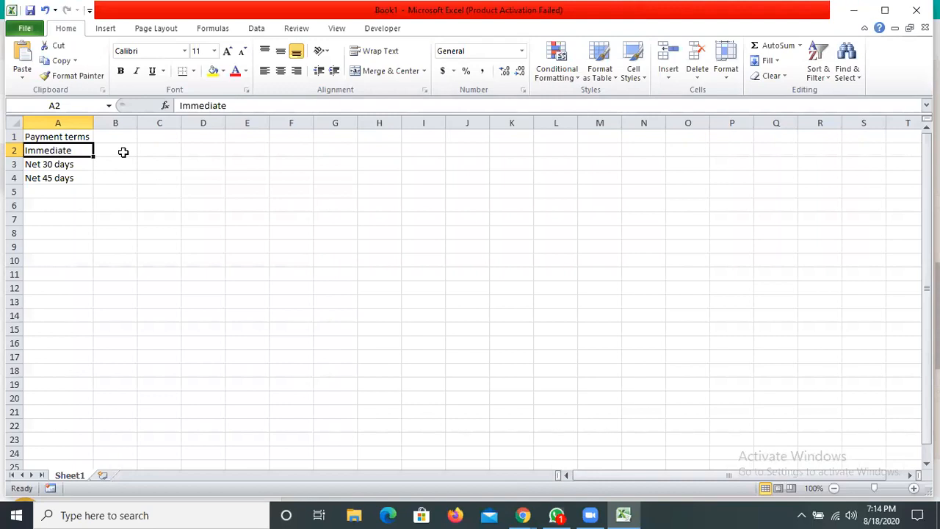
{"action": "left_click", "coordinate": [72, 164]}
{"action": "left_click", "coordinate": [81, 178]}
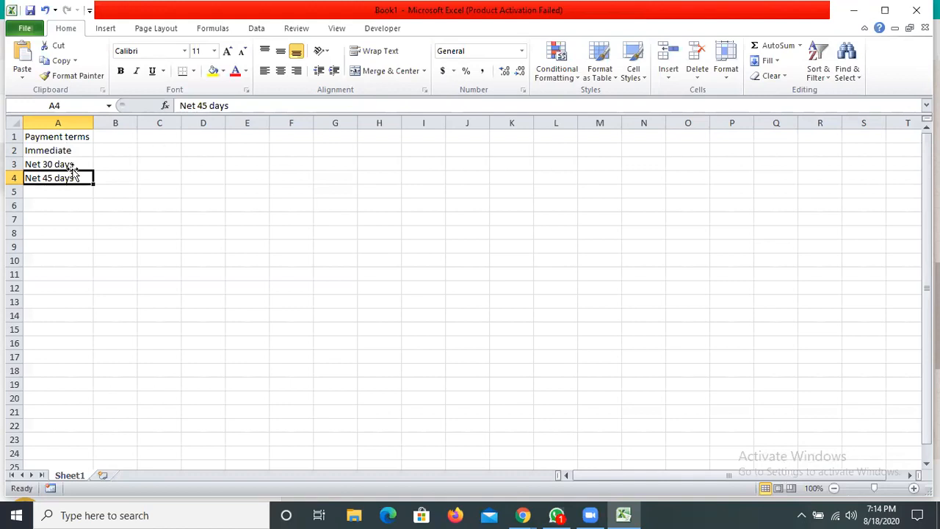
{"action": "left_click", "coordinate": [89, 151]}
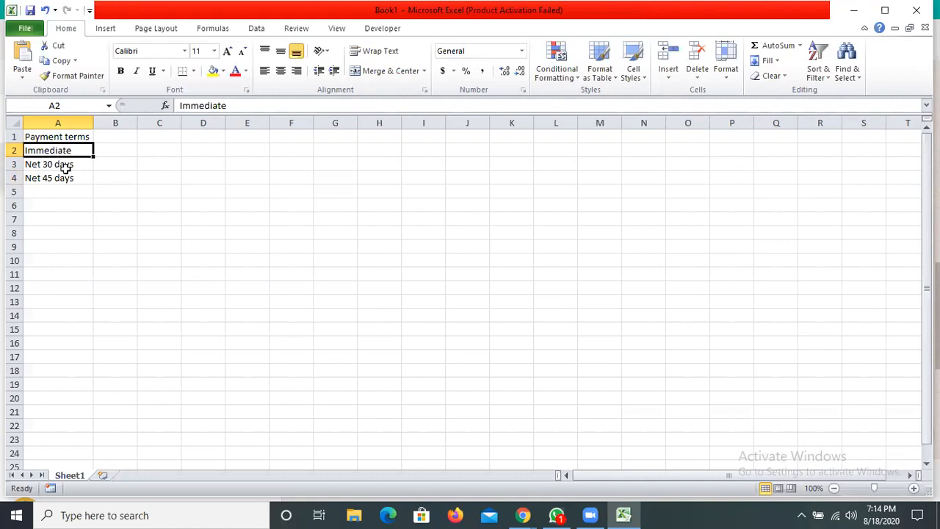
- List the terms "Immediate", "Next 30 days" and "Next 45 days" in cells D7 to D9
{"action": "left_click", "coordinate": [206, 221]}
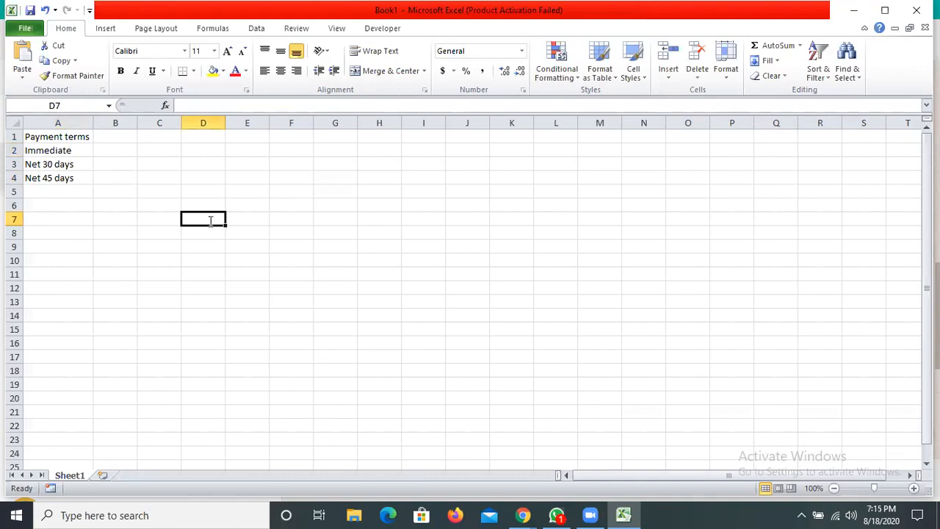
{"action": "double_click", "coordinate": [210, 221]}
{"action": "type", "text": "Immediate"}
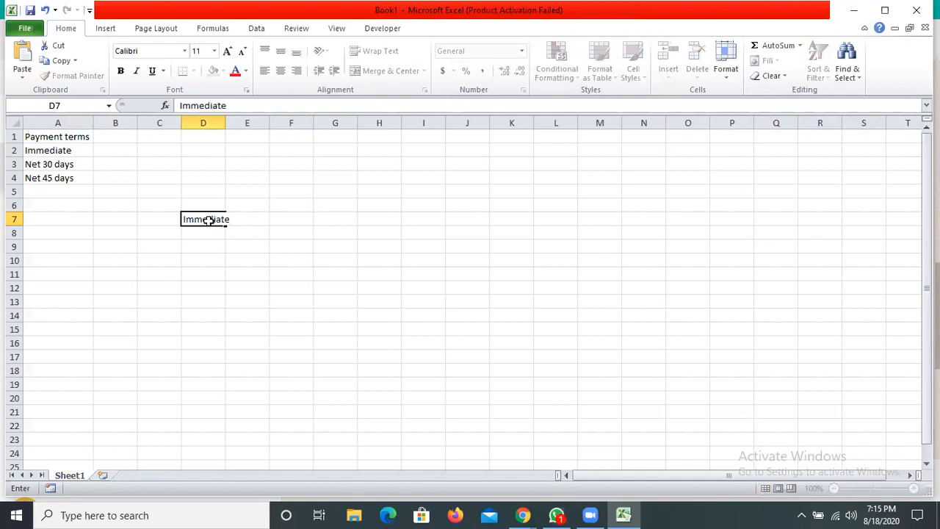
{"action": "key", "text": "Return"}
{"action": "type", "text": "Nex"}
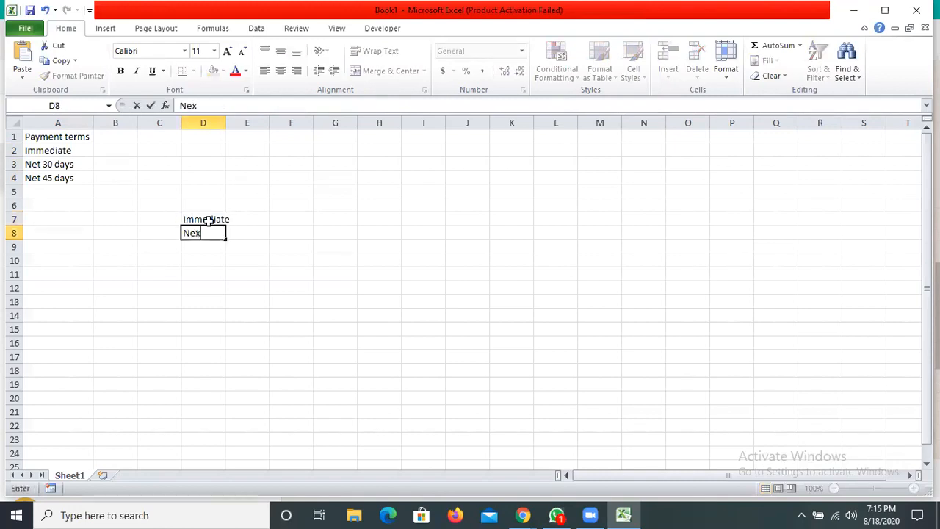
{"action": "type", "text": "t 30 days"}
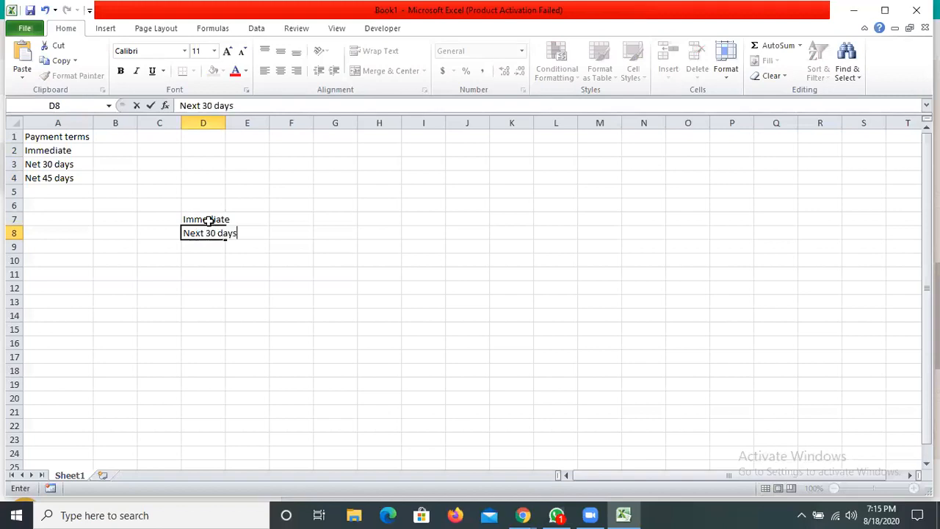
{"action": "key", "text": "Return"}
{"action": "type", "text": "Ne"}
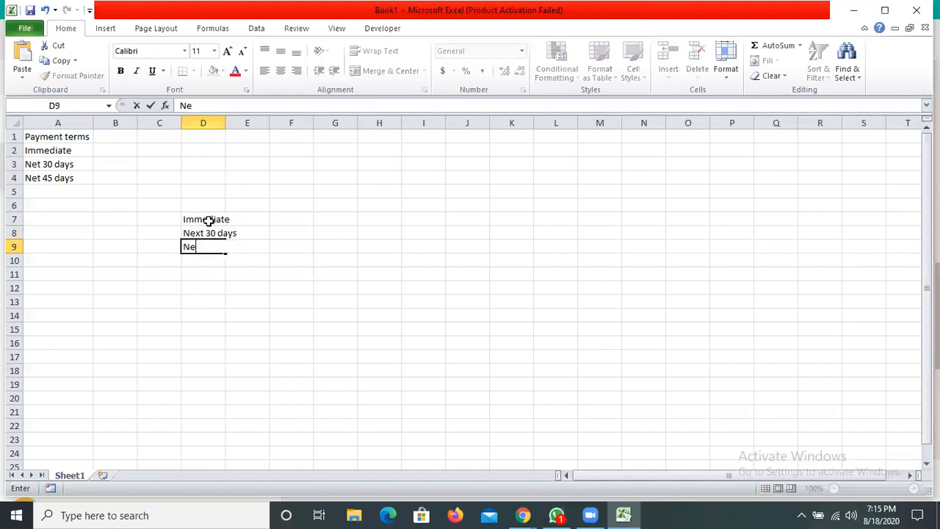
{"action": "type", "text": "xt 45 days"}
{"action": "key", "text": "Tab"}
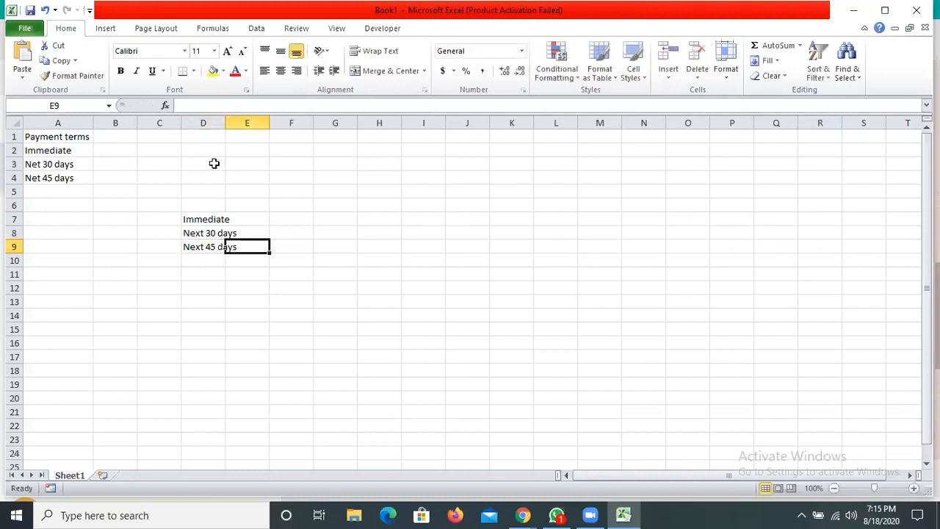
- Add the heading "Payment terms" in D6 above the second list and fit column D to its contents
{"action": "left_click", "coordinate": [225, 207]}
{"action": "type", "text": "Pa"}
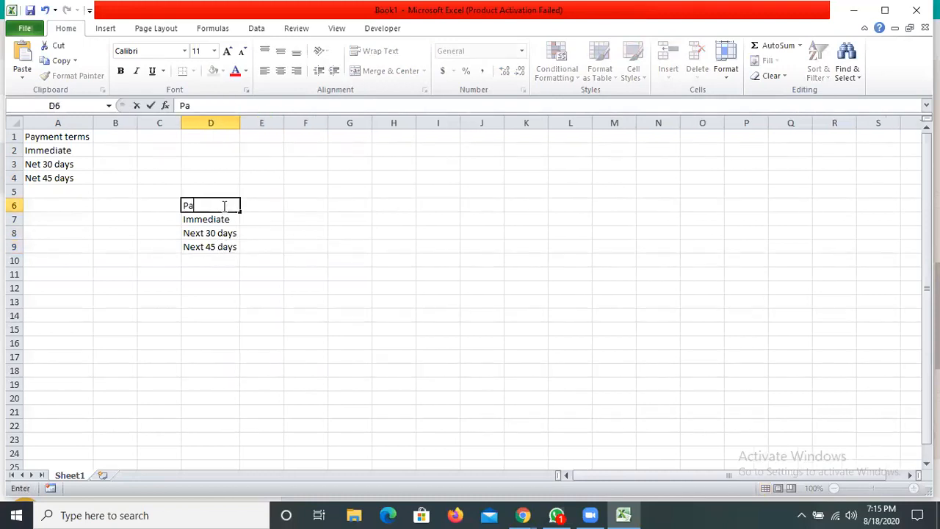
{"action": "type", "text": "yment terms"}
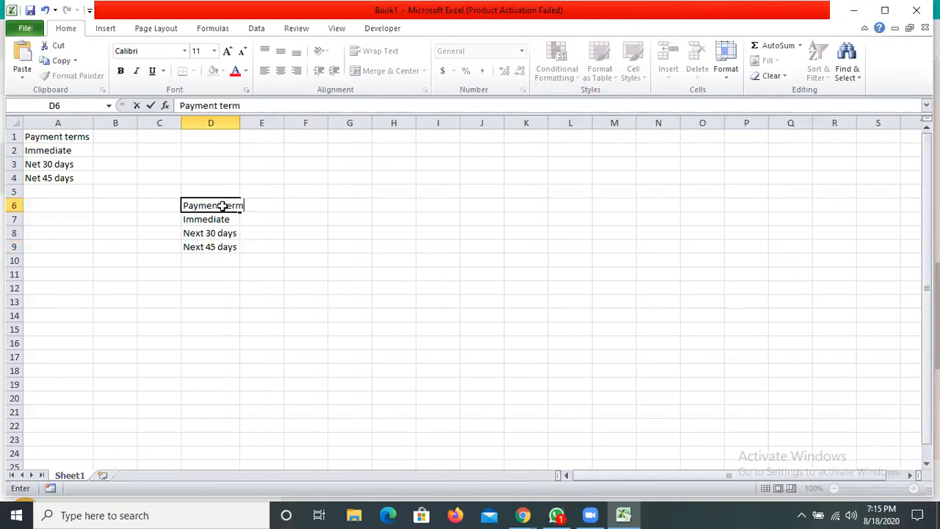
{"action": "key", "text": "Tab"}
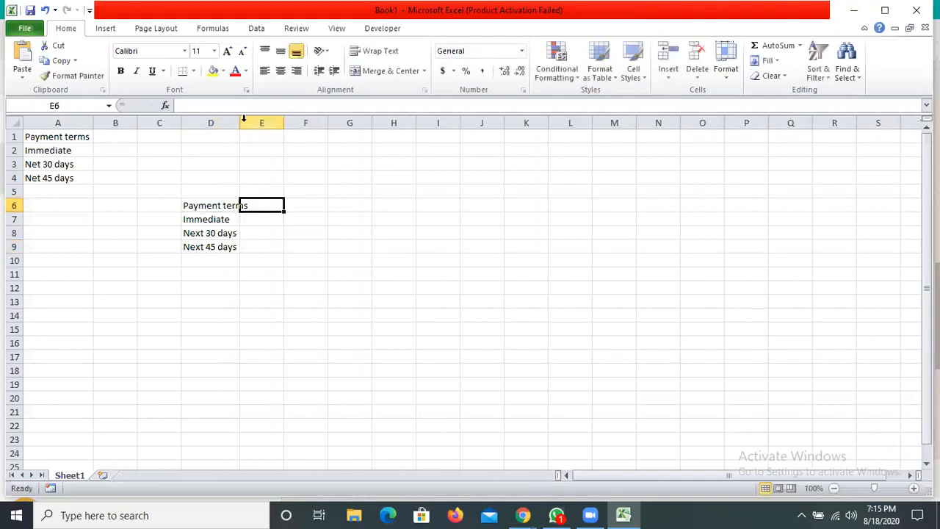
- Enter the heading "Business Unit" in cell I4
{"action": "left_click", "coordinate": [413, 201]}
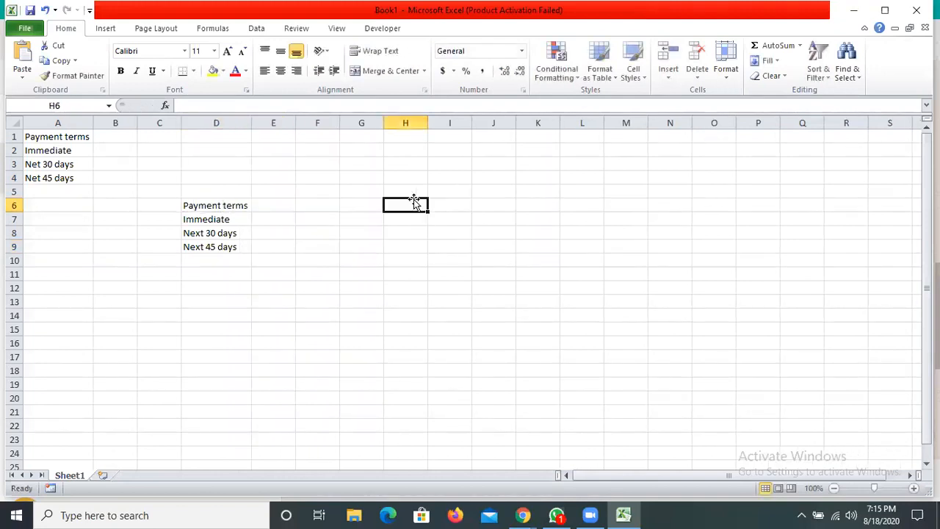
{"action": "key", "text": "Right"}
{"action": "key", "text": "Up"}
{"action": "key", "text": "Up"}
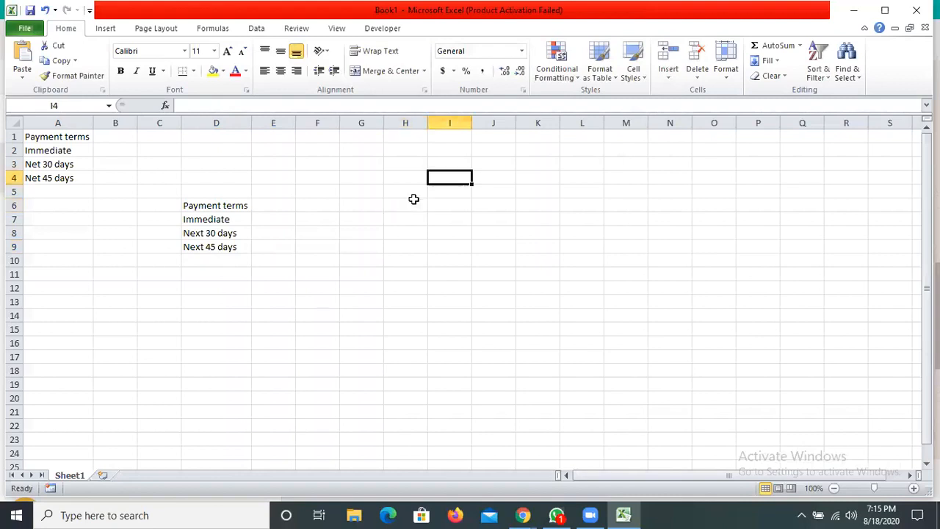
{"action": "type", "text": "Buisne"}
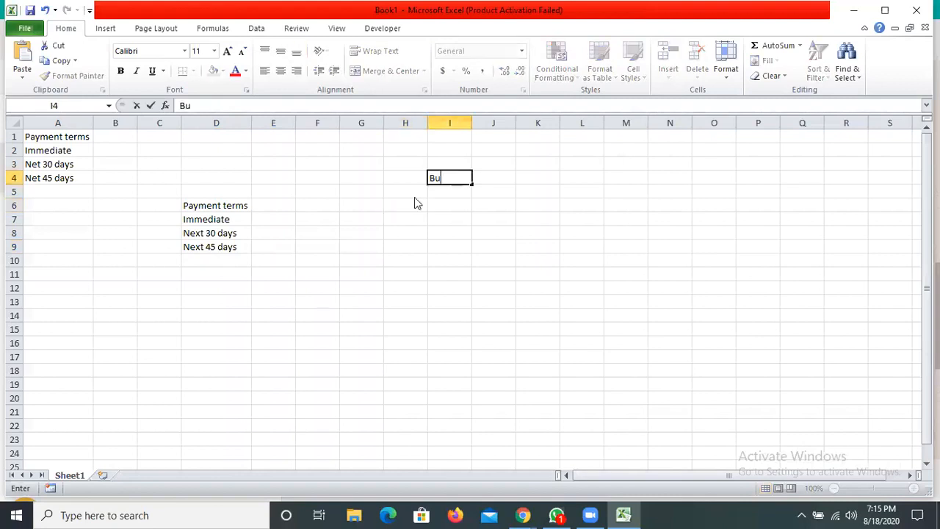
{"action": "key", "text": "BackSpace"}
{"action": "key", "text": "BackSpace"}
{"action": "key", "text": "BackSpace"}
{"action": "key", "text": "BackSpace"}
{"action": "key", "text": "BackSpace"}
{"action": "type", "text": "siness Unit"}
{"action": "key", "text": "Return"}
{"action": "key", "text": "Return"}
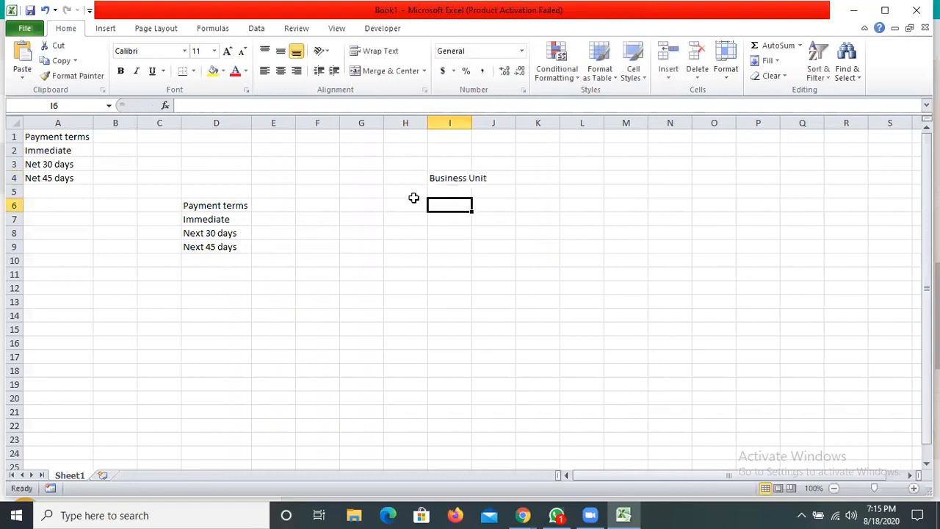
- Enter "Chennai" in cell I6 under the Business Unit heading
{"action": "type", "text": "C"}
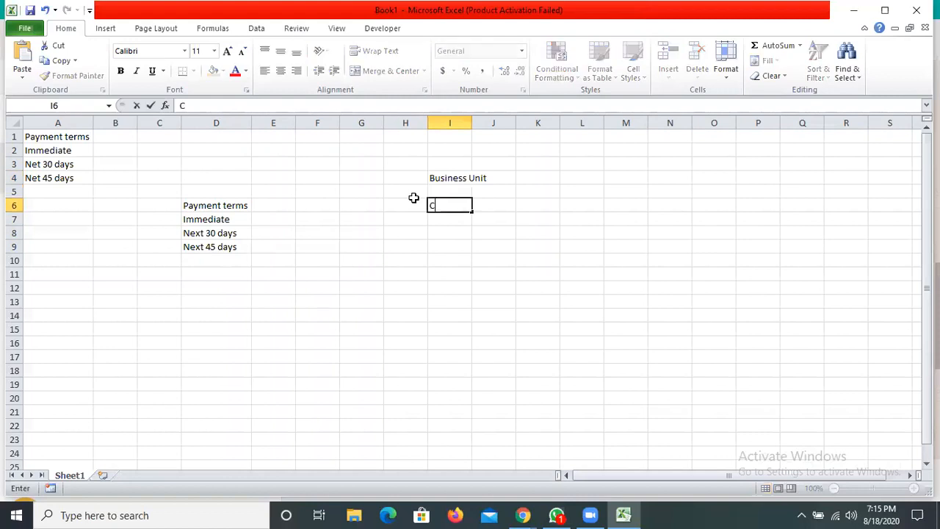
{"action": "type", "text": "henan"}
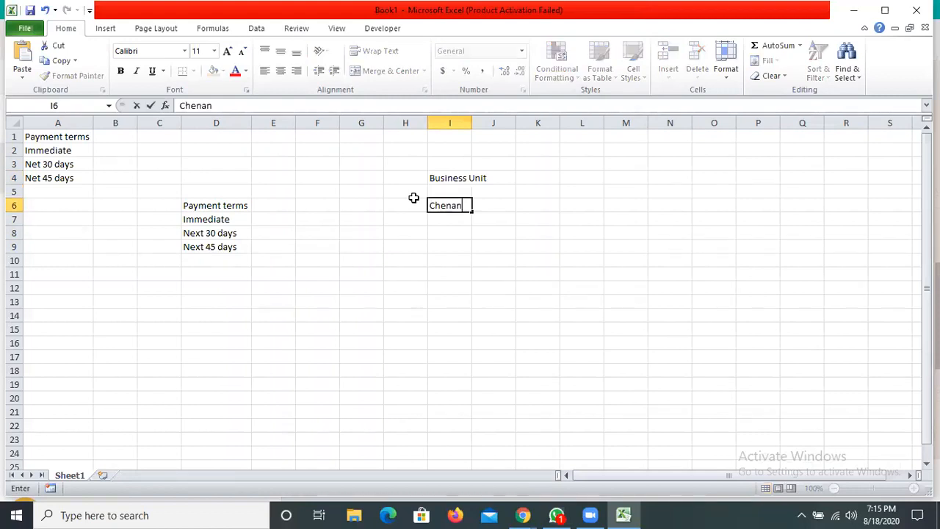
{"action": "key", "text": "BackSpace"}
{"action": "type", "text": "nai"}
{"action": "key", "text": "Return"}
{"action": "key", "text": "Return"}
- Enter "Bangalore" in cell I8 as the second business unit
{"action": "type", "text": "Ba n"}
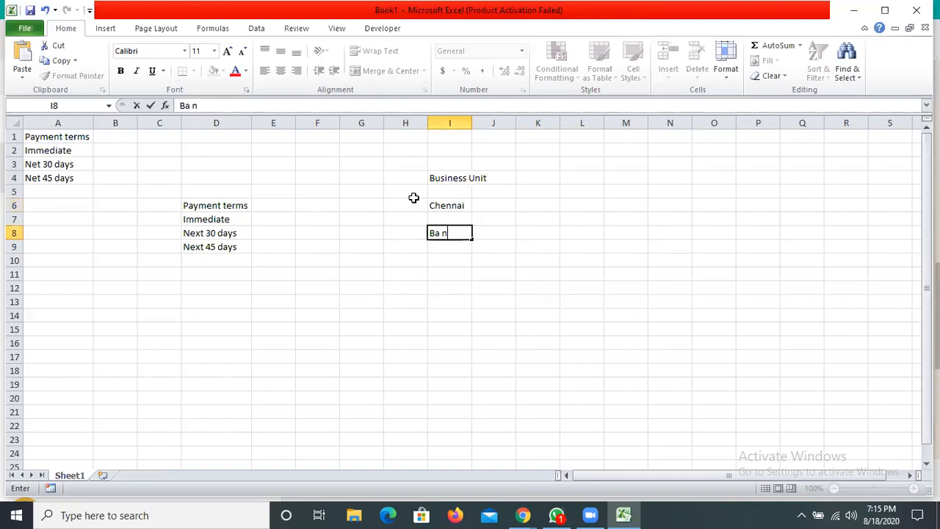
{"action": "key", "text": "BackSpace"}
{"action": "key", "text": "BackSpace"}
{"action": "type", "text": "ngalore"}
{"action": "key", "text": "Left"}
{"action": "key", "text": "Left"}
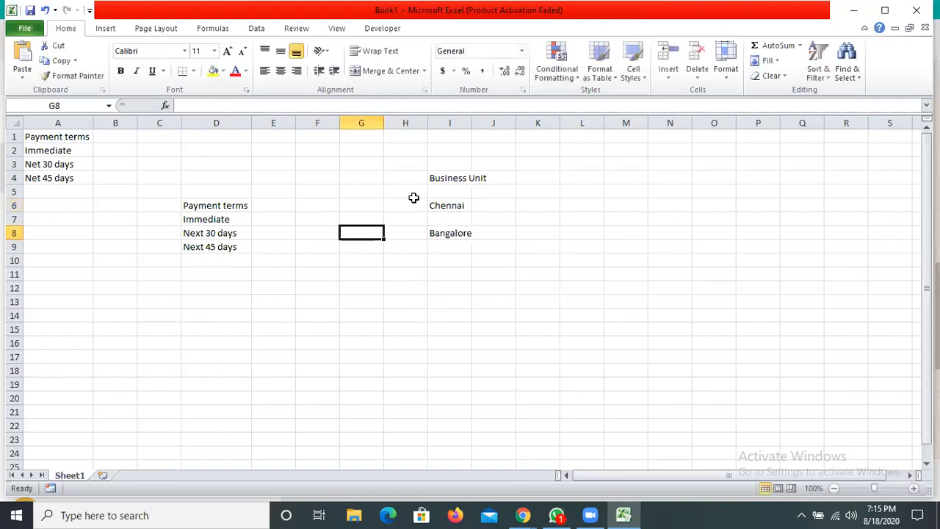
- Enter "Mumbai" in cell I10 as the third business unit
{"action": "key", "text": "Right"}
{"action": "key", "text": "Right"}
{"action": "left_click_drag", "start_coordinate": [450, 260], "coordinate": [414, 196]}
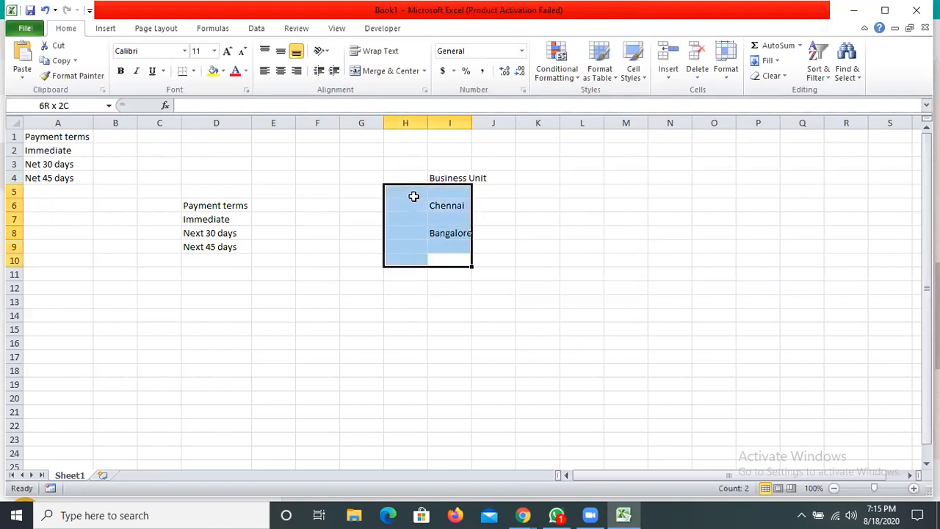
{"action": "left_click", "coordinate": [414, 273]}
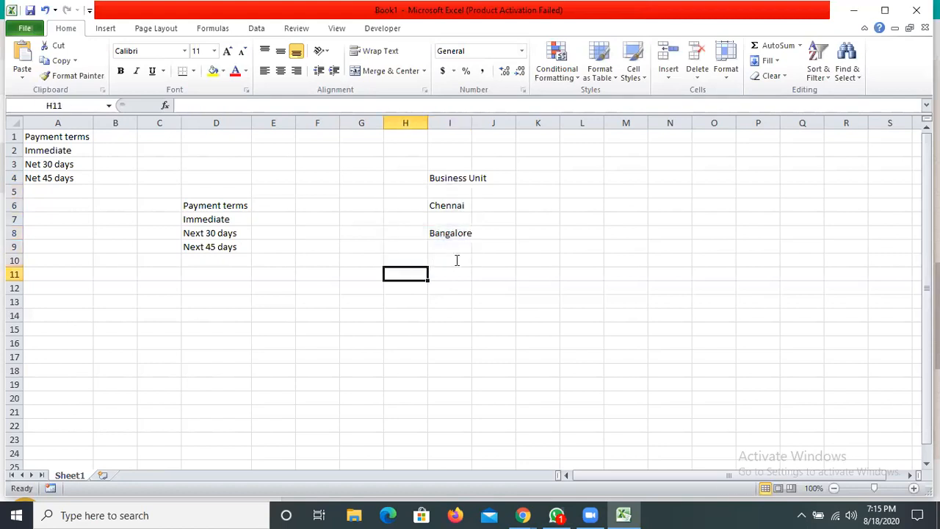
{"action": "left_click", "coordinate": [457, 260]}
{"action": "type", "text": "Mumbai"}
{"action": "key", "text": "Tab"}
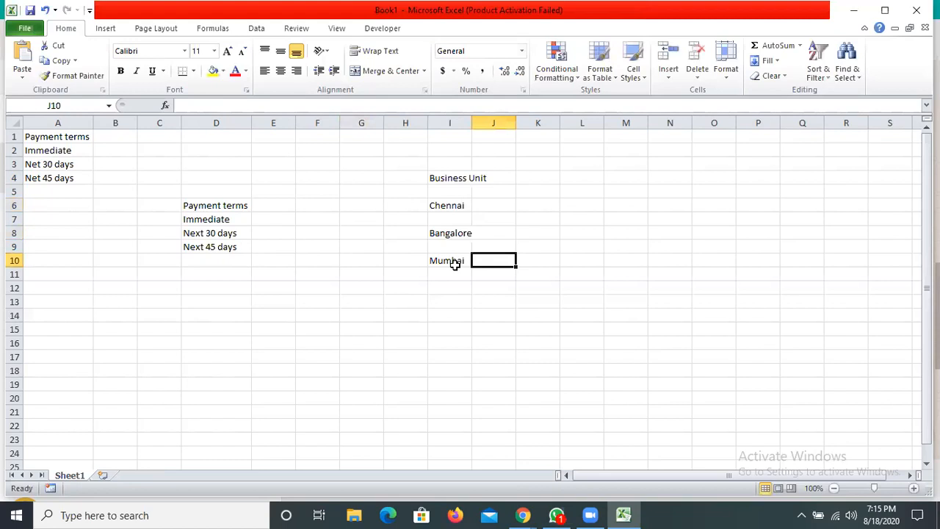
- Draw a straight arrow from the "Immediate" term in D7 to "Chennai" in I6
{"action": "left_click", "coordinate": [415, 207]}
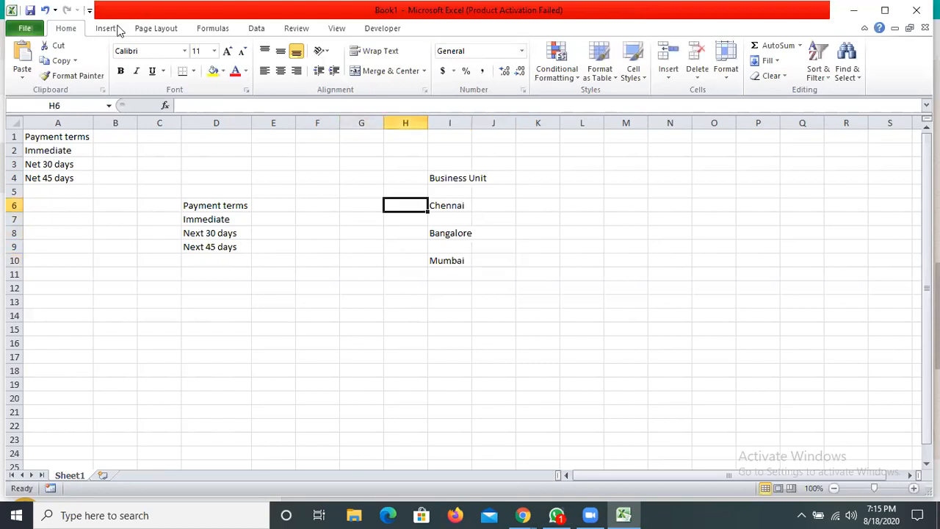
{"action": "left_click", "coordinate": [106, 29]}
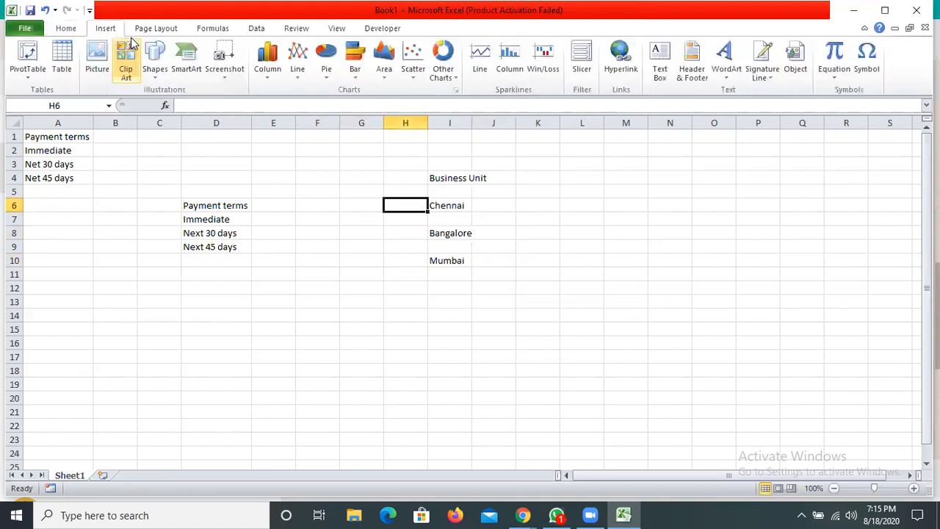
{"action": "left_click", "coordinate": [156, 71]}
{"action": "left_click", "coordinate": [175, 108]}
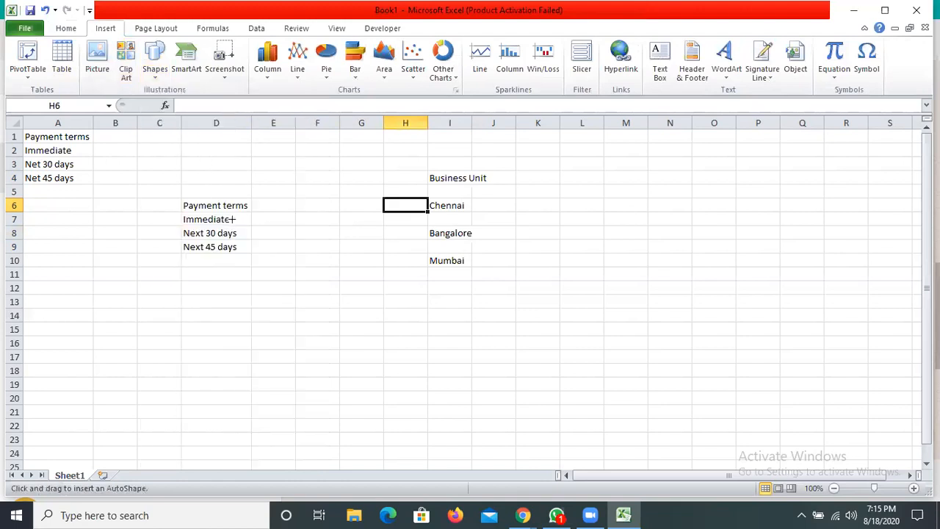
{"action": "left_click_drag", "start_coordinate": [231, 219], "coordinate": [427, 209]}
{"action": "left_click_drag", "start_coordinate": [269, 221], "coordinate": [239, 219]}
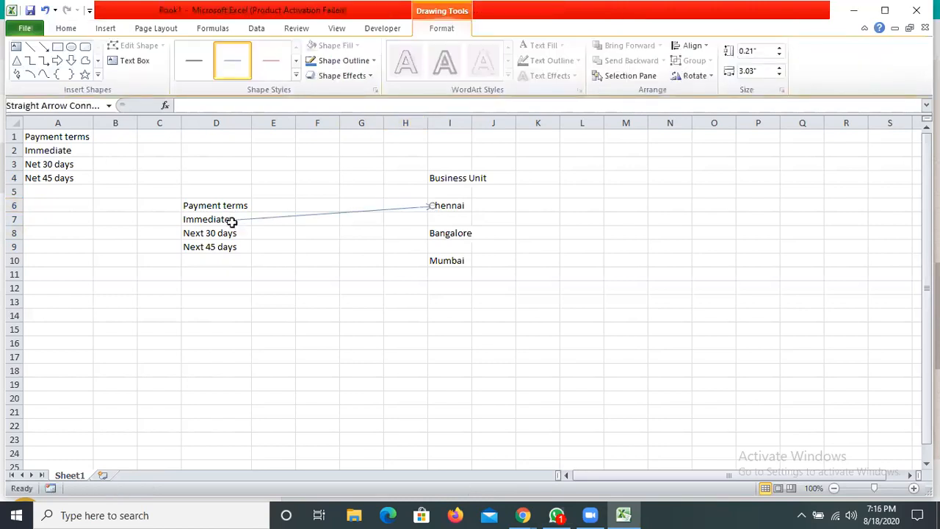
{"action": "key", "text": "Escape"}
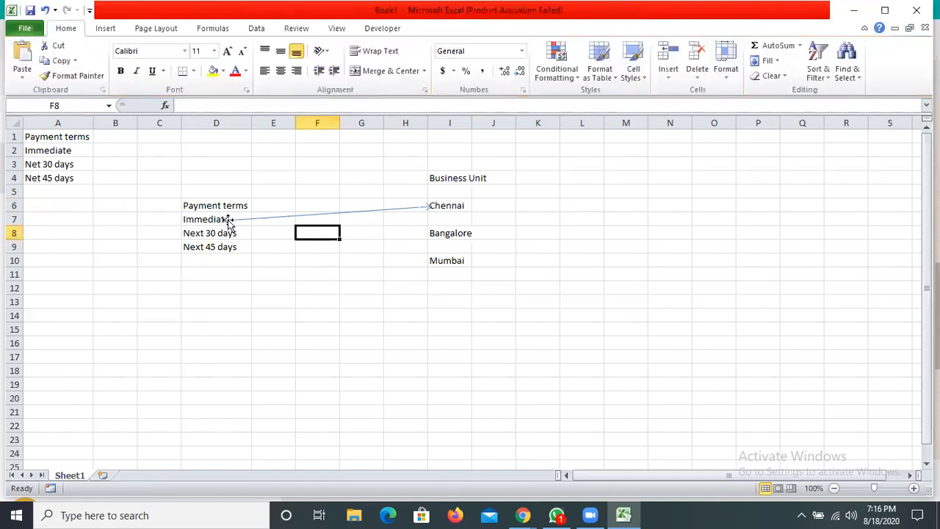
{"action": "left_click", "coordinate": [220, 219]}
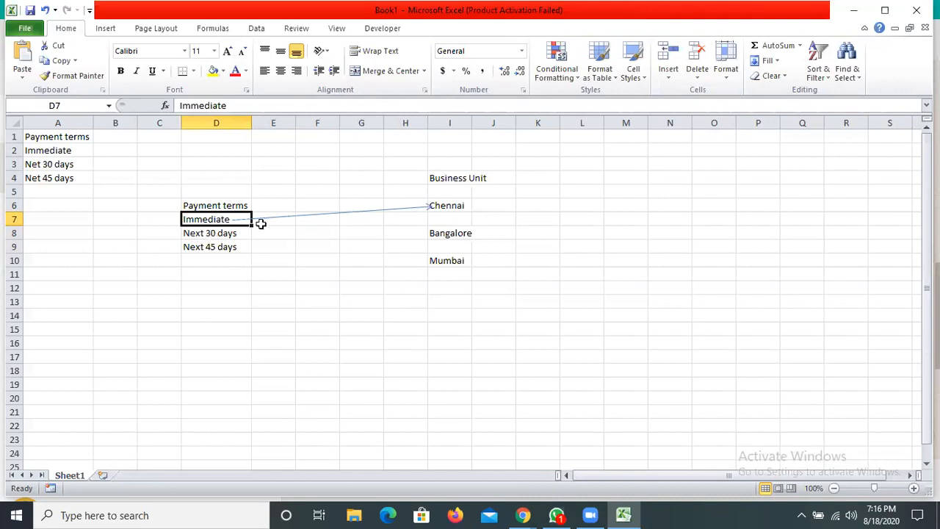
{"action": "left_click", "coordinate": [290, 208]}
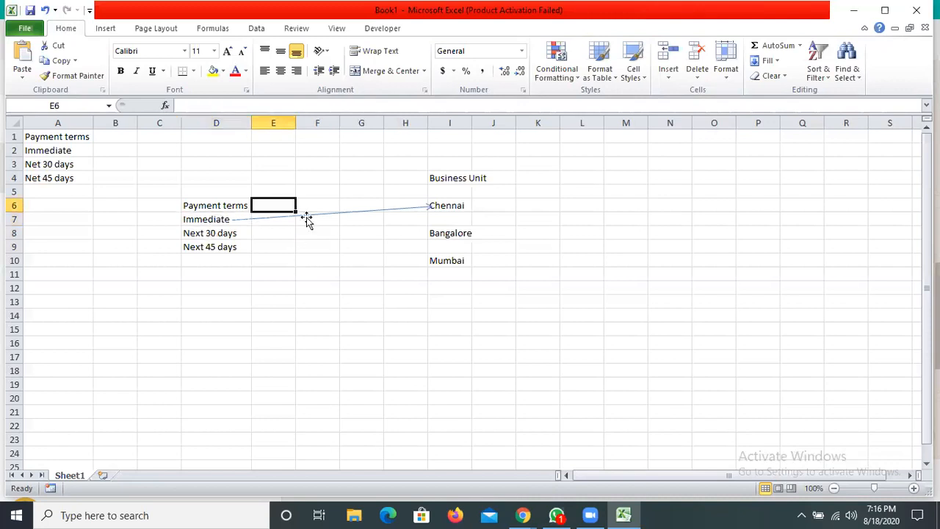
- Enter "Create RDS1" in cell F13 and fit column F to its contents
{"action": "left_click", "coordinate": [294, 288]}
{"action": "left_click", "coordinate": [313, 308]}
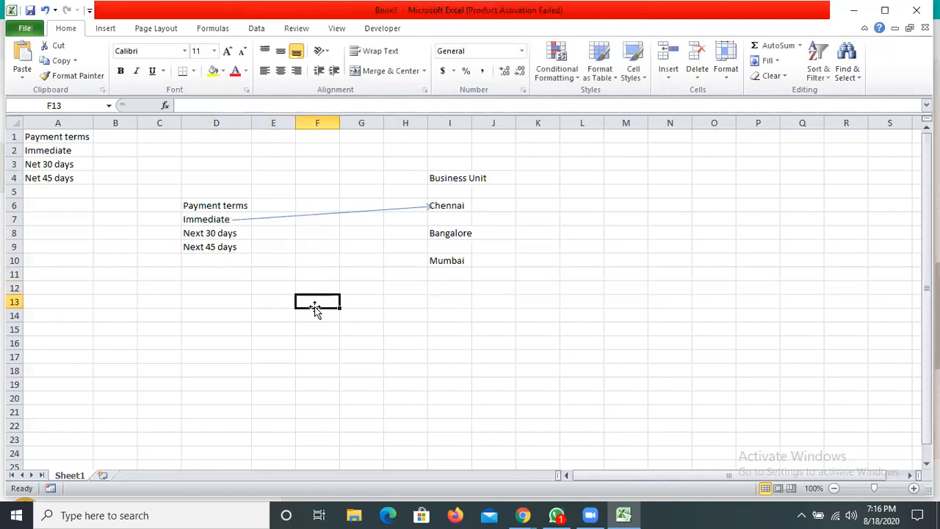
{"action": "type", "text": "Creat"}
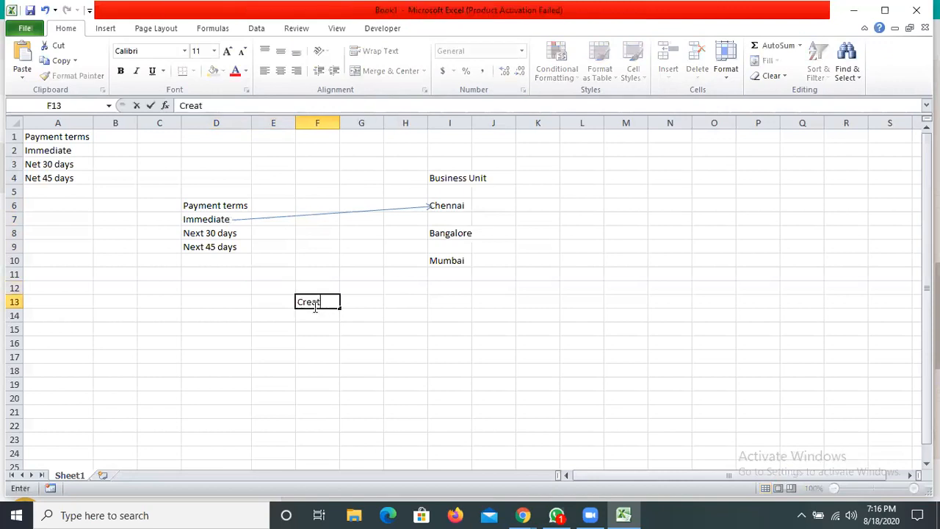
{"action": "type", "text": "e Reference"}
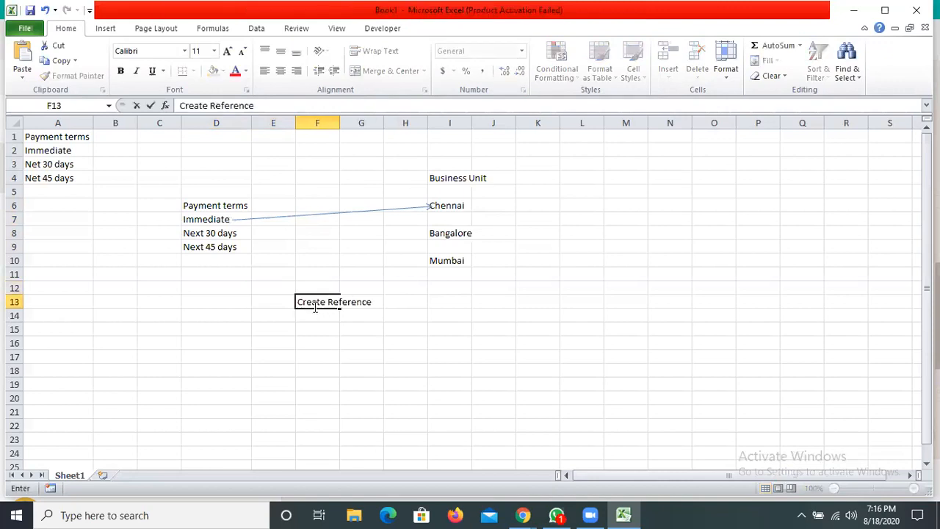
{"action": "type", "text": " Da"}
{"action": "key", "text": "BackSpace"}
{"action": "key", "text": "BackSpace"}
{"action": "key", "text": "BackSpace"}
{"action": "key", "text": "BackSpace"}
{"action": "key", "text": "BackSpace"}
{"action": "key", "text": "BackSpace"}
{"action": "key", "text": "BackSpace"}
{"action": "key", "text": "BackSpace"}
{"action": "key", "text": "BackSpace"}
{"action": "key", "text": "BackSpace"}
{"action": "key", "text": "BackSpace"}
{"action": "key", "text": "BackSpace"}
{"action": "key", "text": "BackSpace"}
{"action": "key", "text": "BackSpace"}
{"action": "key", "text": "BackSpace"}
{"action": "key", "text": "BackSpace"}
{"action": "key", "text": "BackSpace"}
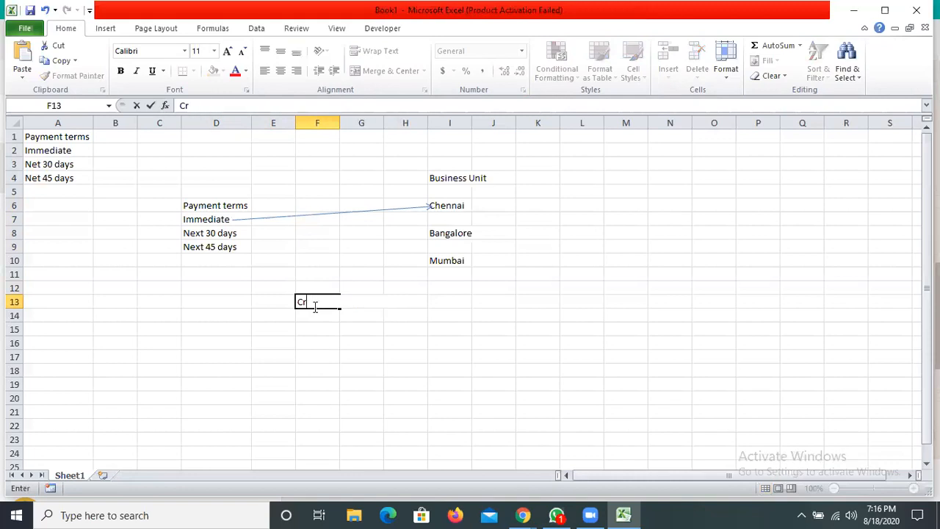
{"action": "type", "text": "eate RDS1"}
{"action": "key", "text": "Tab"}
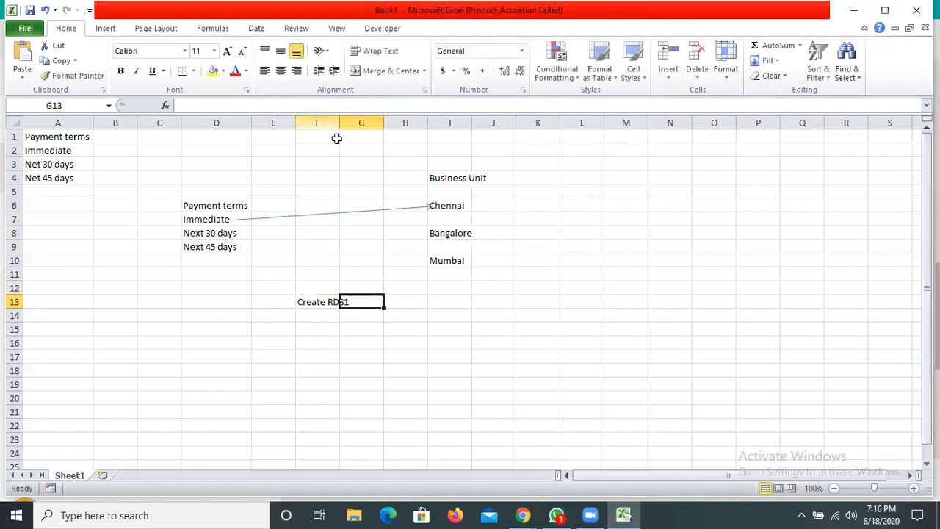
{"action": "key", "text": "Return"}
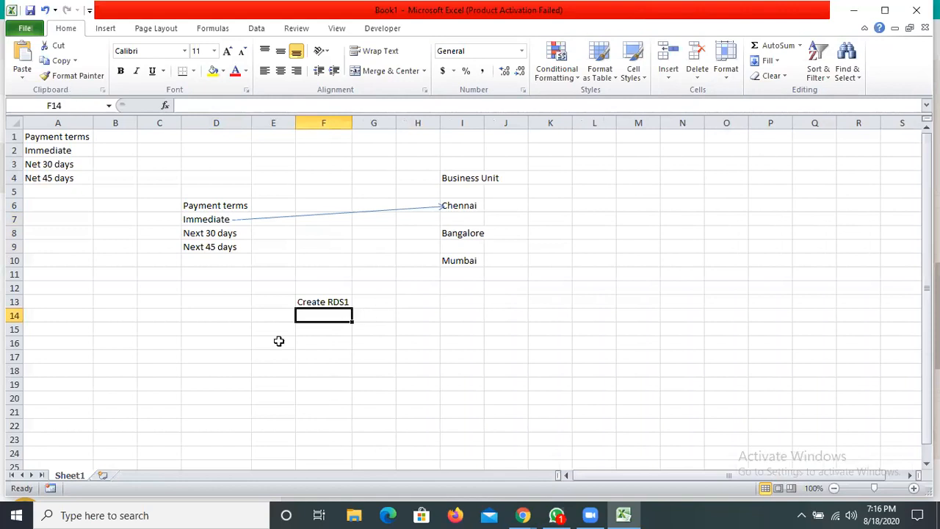
- Enter the note "Assign the Payment terms to RDS1" in cell F14
{"action": "type", "text": "a"}
{"action": "key", "text": "BackSpace"}
{"action": "type", "text": "Assig"}
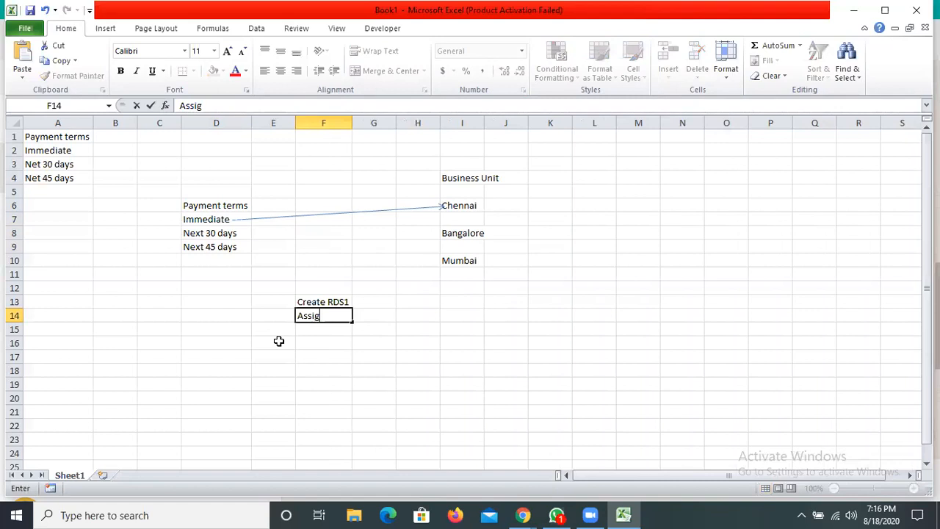
{"action": "type", "text": "n the Payment"}
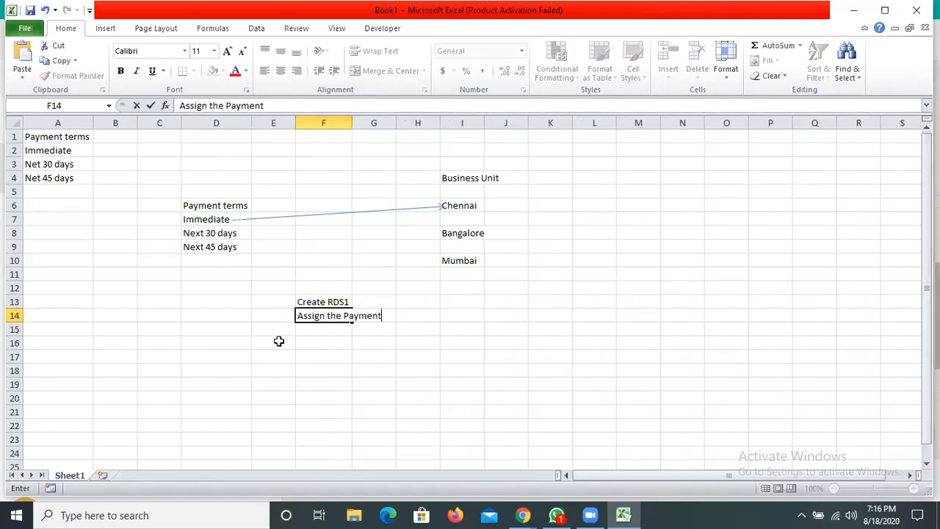
{"action": "type", "text": " tetms to "}
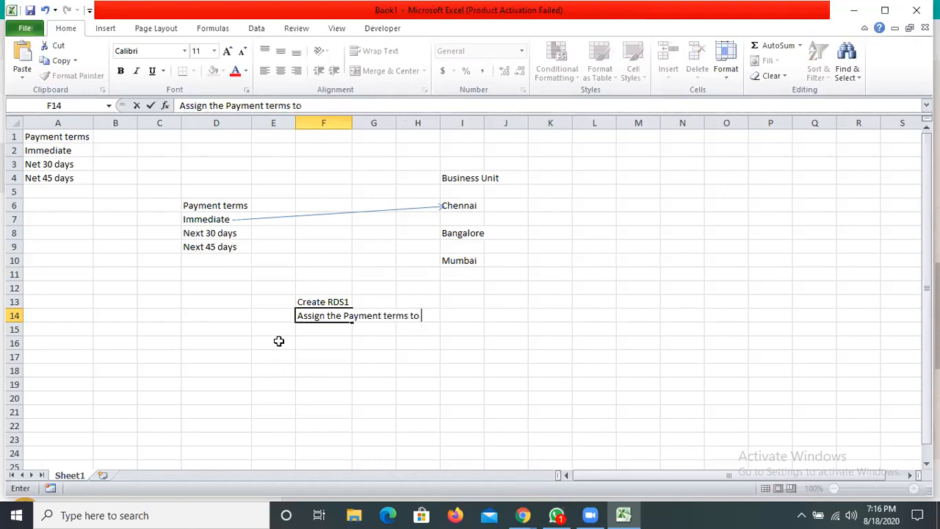
{"action": "type", "text": "RS"}
{"action": "key", "text": "BackSpace"}
{"action": "type", "text": "DS1"}
{"action": "key", "text": "Tab"}
{"action": "key", "text": "Return"}
{"action": "type", "text": "R"}
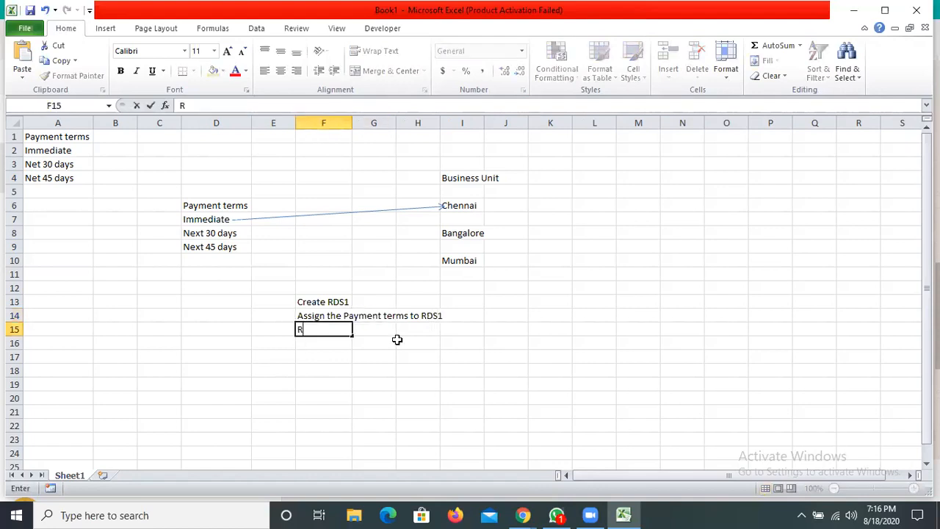
- Enter the note "RDS1 will be assigned to Chennai" in cell F15
{"action": "key", "text": "BackSpace"}
{"action": "type", "text": "r"}
{"action": "key", "text": "BackSpace"}
{"action": "type", "text": "RDS1 T"}
{"action": "key", "text": "BackSpace"}
{"action": "type", "text": "will be as"}
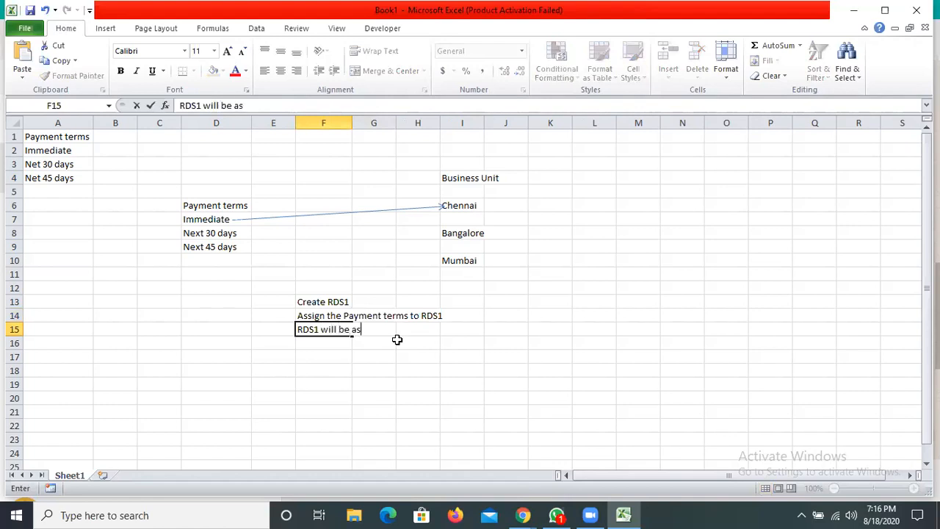
{"action": "type", "text": "signed to Chennai"}
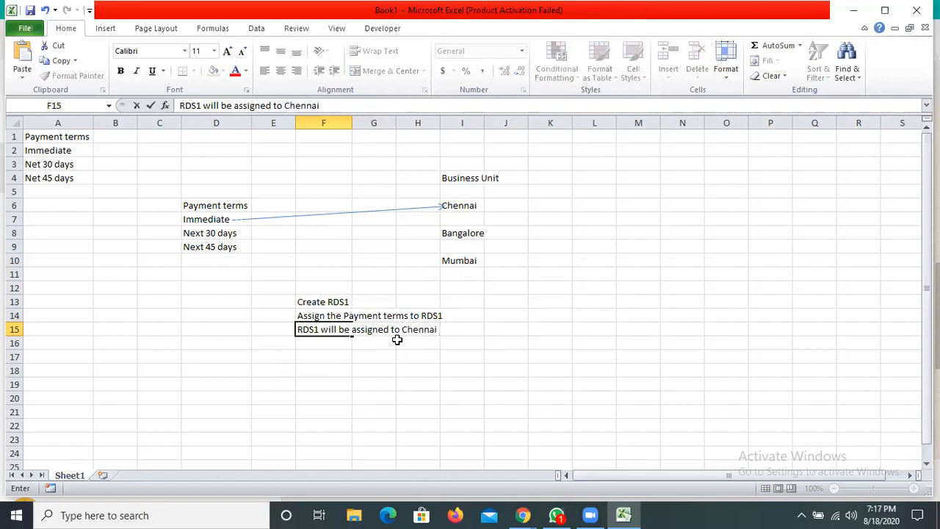
{"action": "key", "text": "Tab"}
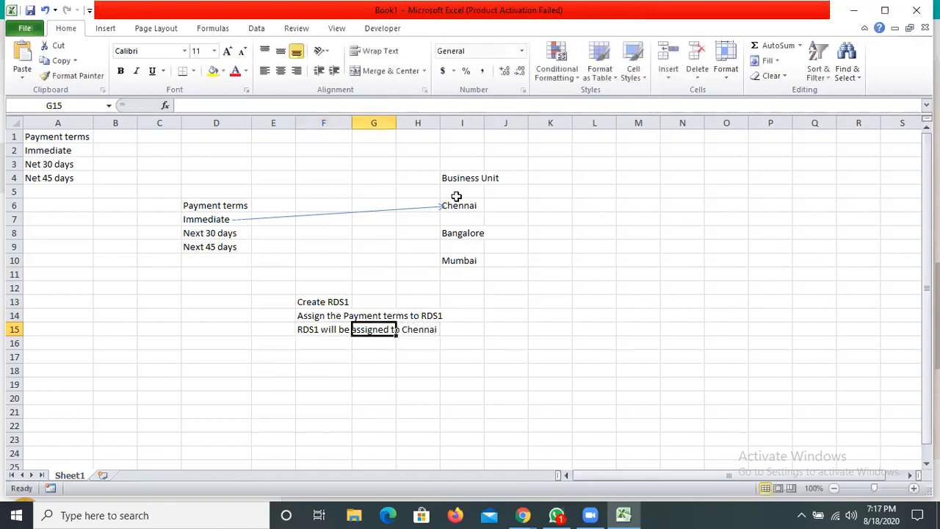
{"action": "left_click", "coordinate": [75, 72]}
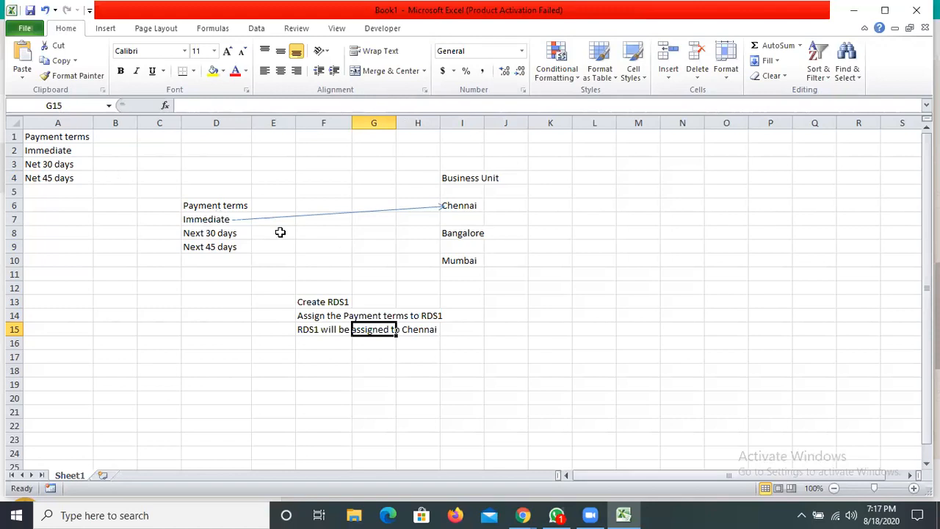
{"action": "left_click", "coordinate": [344, 306]}
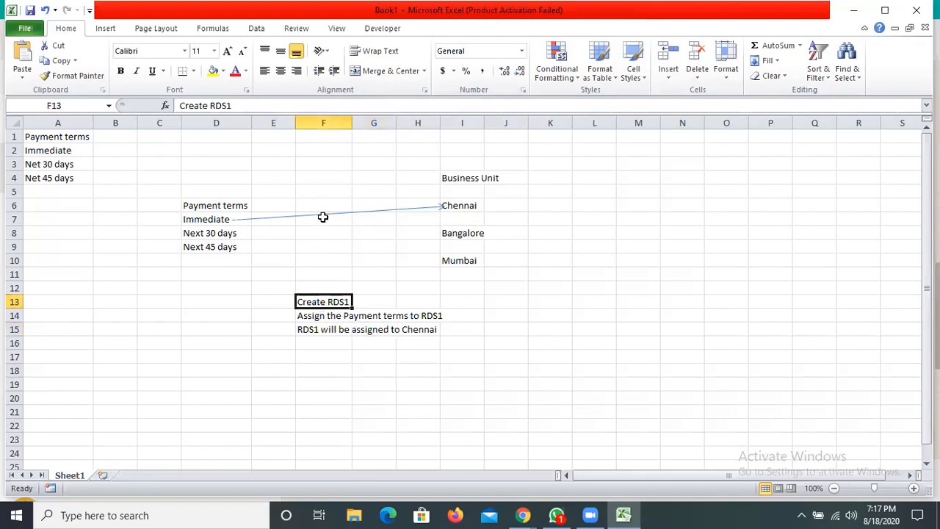
{"action": "key", "text": "Up"}
{"action": "key", "text": "Up"}
{"action": "key", "text": "Up"}
{"action": "key", "text": "Up"}
{"action": "key", "text": "Up"}
{"action": "key", "text": "Up"}
{"action": "key", "text": "Up"}
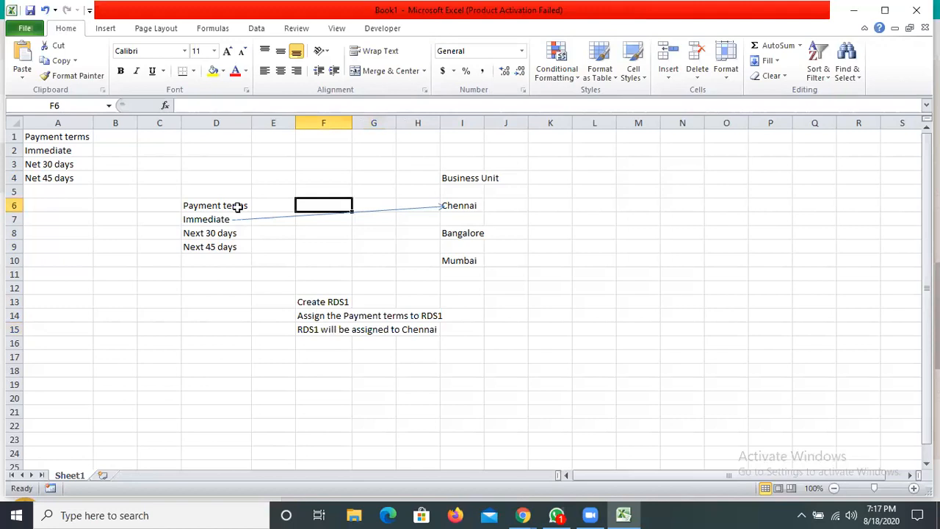
- Enter the note "RDS1 will be assigned to Bangalore" in cell F17
{"action": "key", "text": "Down"}
{"action": "key", "text": "Down"}
{"action": "key", "text": "Down"}
{"action": "key", "text": "Down"}
{"action": "key", "text": "Down"}
{"action": "key", "text": "Down"}
{"action": "key", "text": "Down"}
{"action": "key", "text": "Down"}
{"action": "key", "text": "Down"}
{"action": "key", "text": "Down"}
{"action": "key", "text": "Down"}
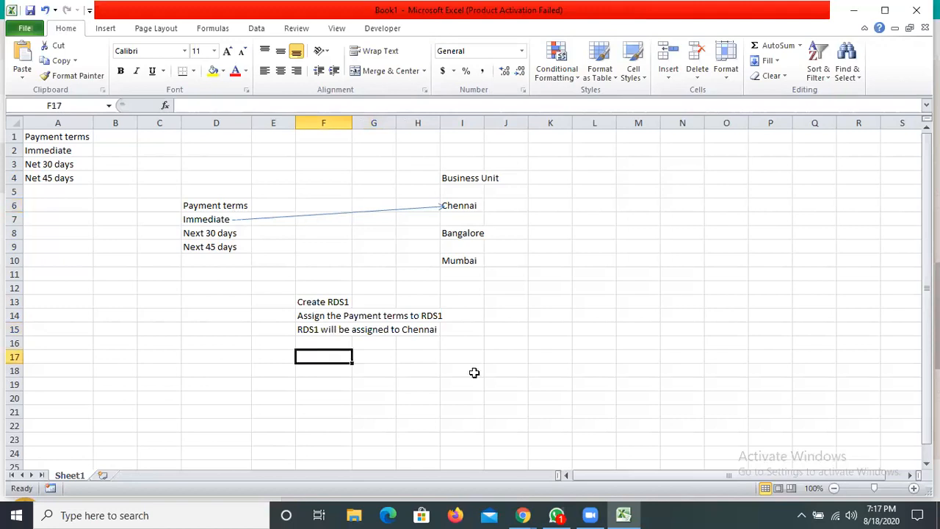
{"action": "type", "text": "As"}
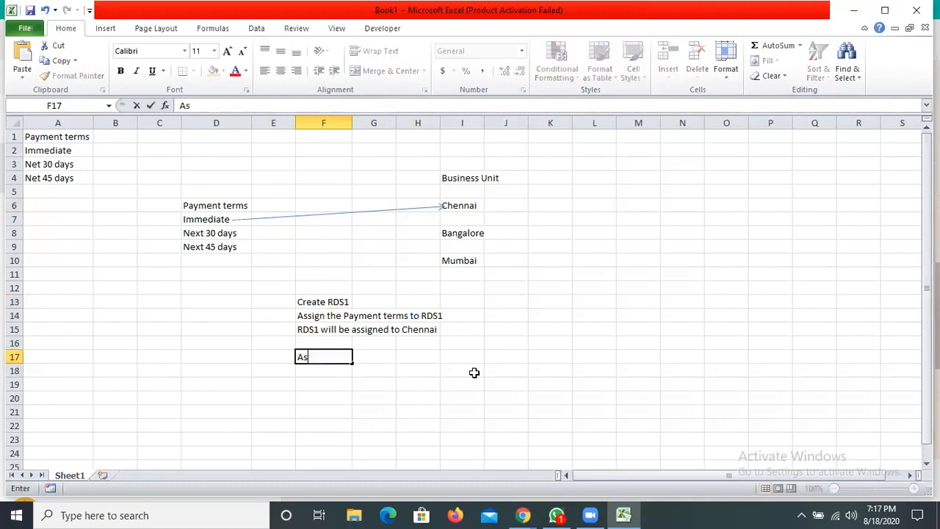
{"action": "type", "text": "si"}
{"action": "key", "text": "BackSpace"}
{"action": "key", "text": "BackSpace"}
{"action": "key", "text": "BackSpace"}
{"action": "key", "text": "BackSpace"}
{"action": "type", "text": "Rd"}
{"action": "key", "text": "BackSpace"}
{"action": "type", "text": "DS1 will be assig"}
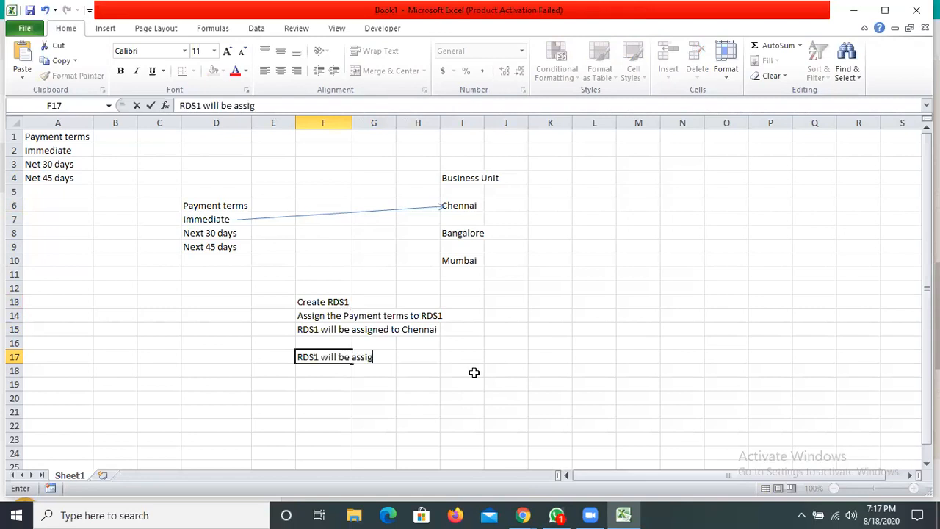
{"action": "type", "text": "ned to Bangalore"}
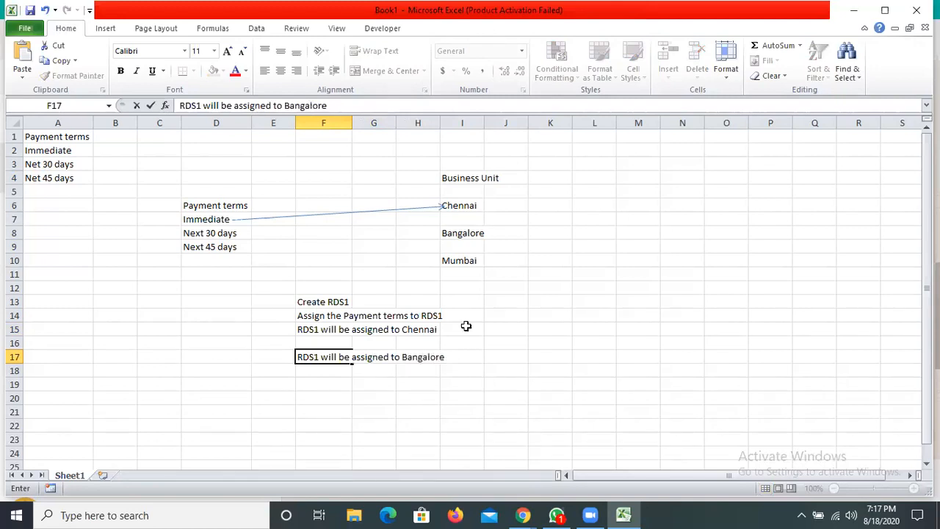
{"action": "left_click", "coordinate": [466, 327]}
- Draw a straight arrow about 3.09 inches wide from Immediate in cell D7 to the Bangalore business unit
{"action": "left_click", "coordinate": [106, 29]}
{"action": "left_click", "coordinate": [155, 59]}
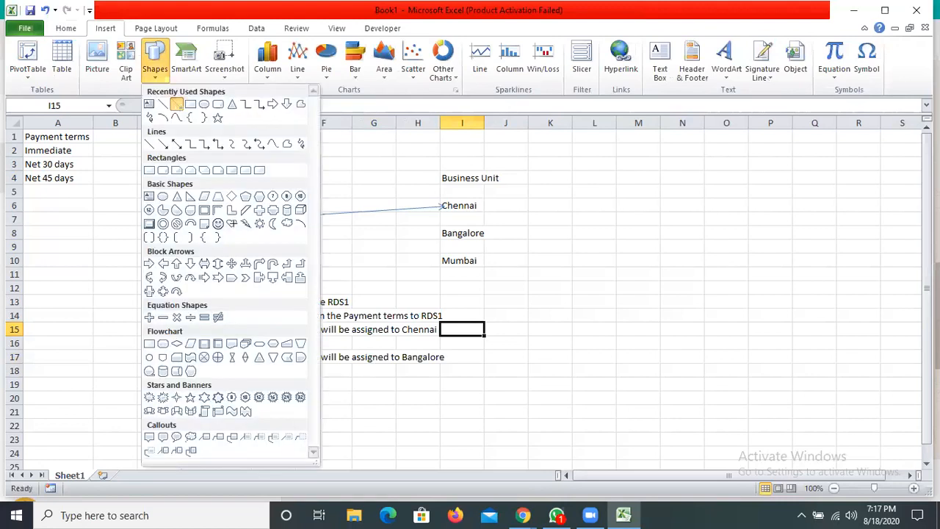
{"action": "left_click", "coordinate": [176, 104]}
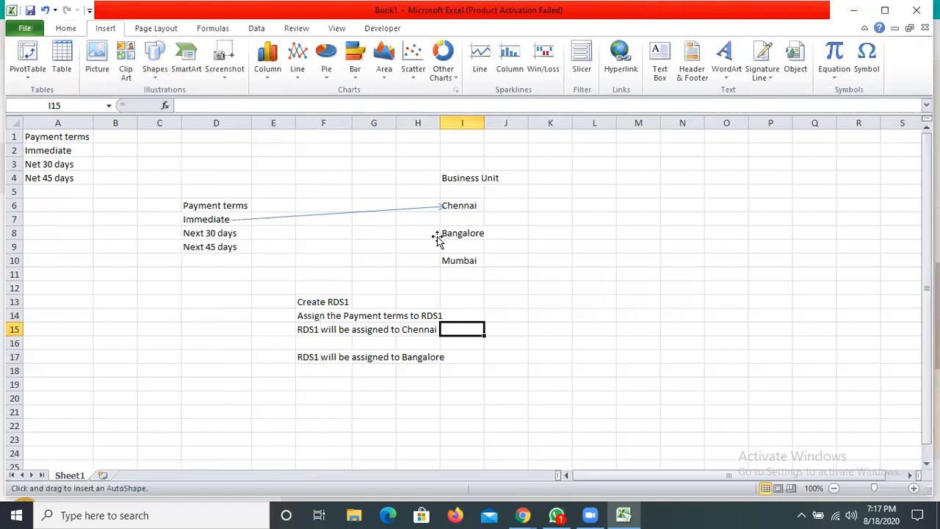
{"action": "left_click_drag", "start_coordinate": [232, 221], "coordinate": [436, 237]}
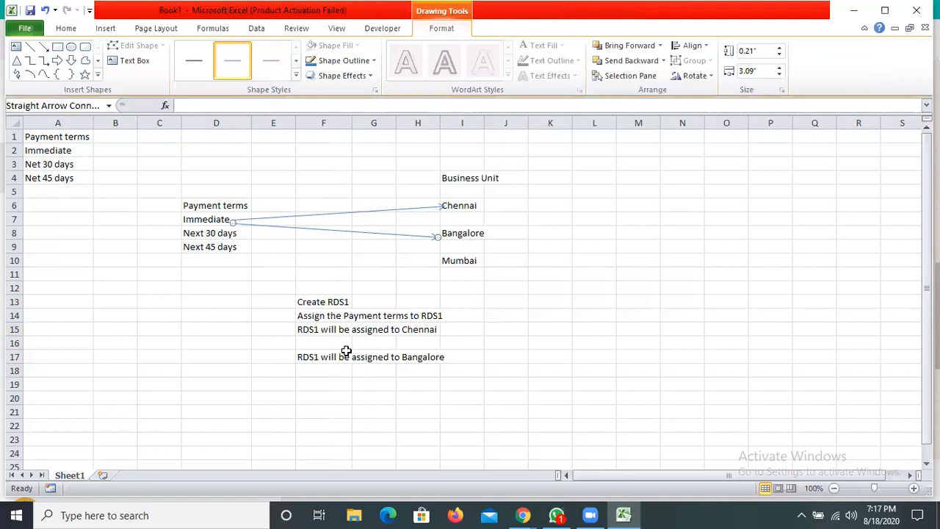
{"action": "key", "text": "Escape"}
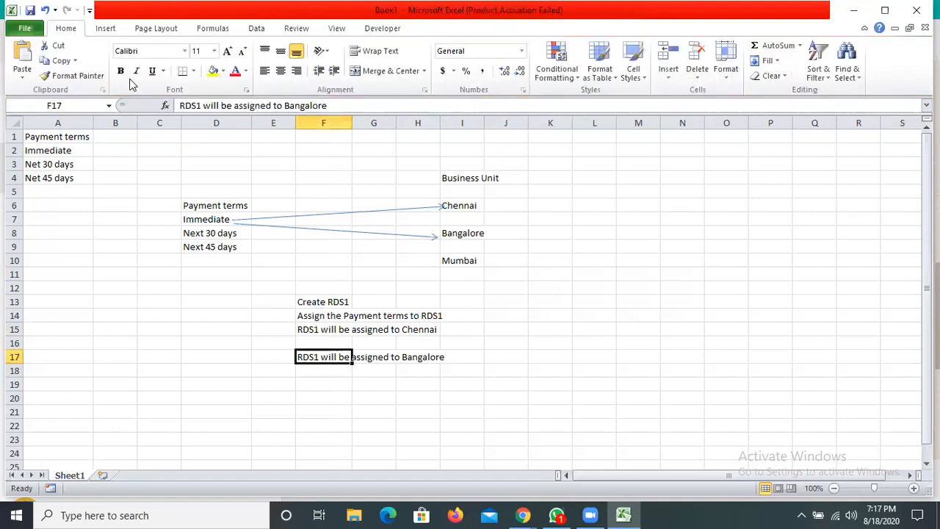
- Insert a 1 by 1 inch straight arrow below the RDS1 notes, running diagonally from around cell F19 to H23
{"action": "left_click", "coordinate": [108, 30]}
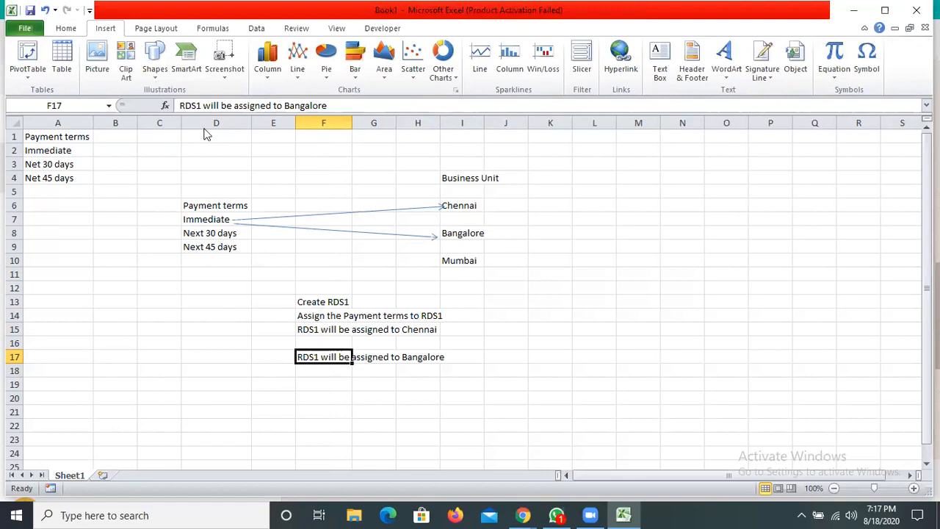
{"action": "left_click", "coordinate": [155, 70]}
{"action": "left_click", "coordinate": [177, 107]}
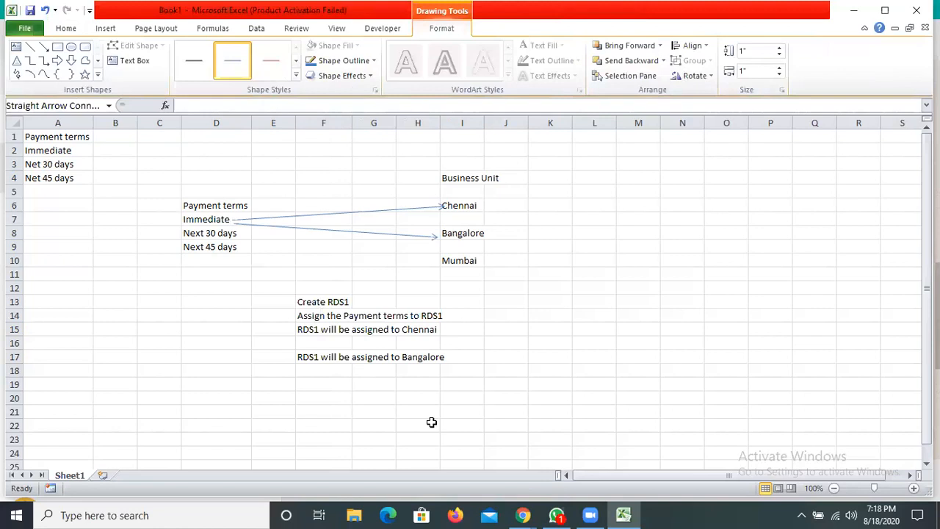
{"action": "key", "text": "Escape"}
- Enter the note "Create RDS2" in cell F19
{"action": "type", "text": "C"}
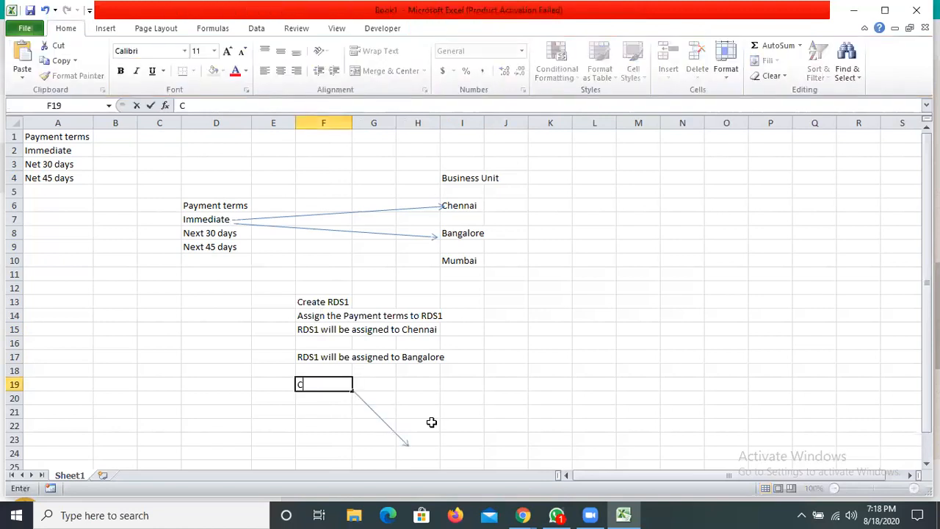
{"action": "type", "text": "reate RSD"}
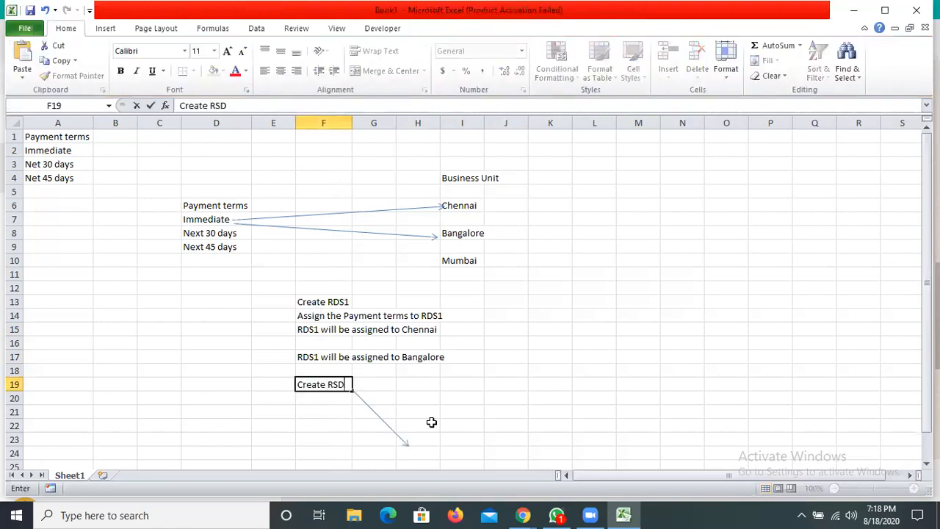
{"action": "key", "text": "BackSpace"}
{"action": "key", "text": "BackSpace"}
{"action": "type", "text": "DS2"}
{"action": "key", "text": "Return"}
- Enter the note "Assign the Payment term Immediate and Next 30 days to RDS2" in cell F20
{"action": "type", "text": "aS"}
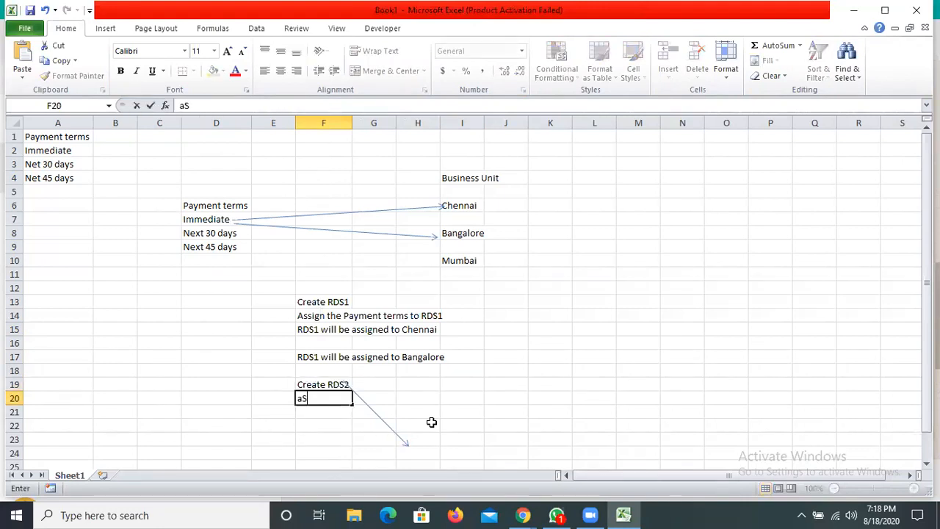
{"action": "key", "text": "BackSpace"}
{"action": "key", "text": "BackSpace"}
{"action": "type", "text": "Assigne"}
{"action": "key", "text": "BackSpace"}
{"action": "type", "text": "the Payment term"}
{"action": "key", "text": "BackSpace"}
{"action": "type", "text": "rm Immediate and Next 30"}
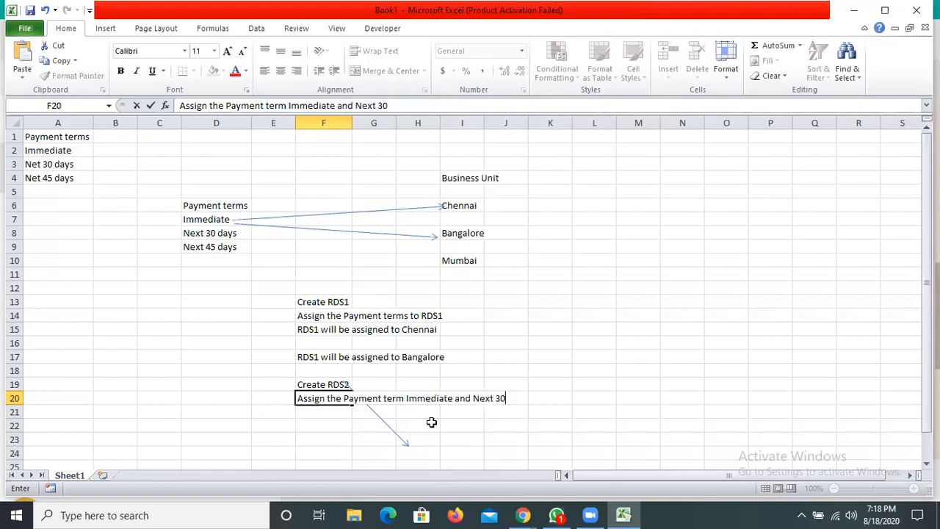
{"action": "type", "text": " days to RDS2"}
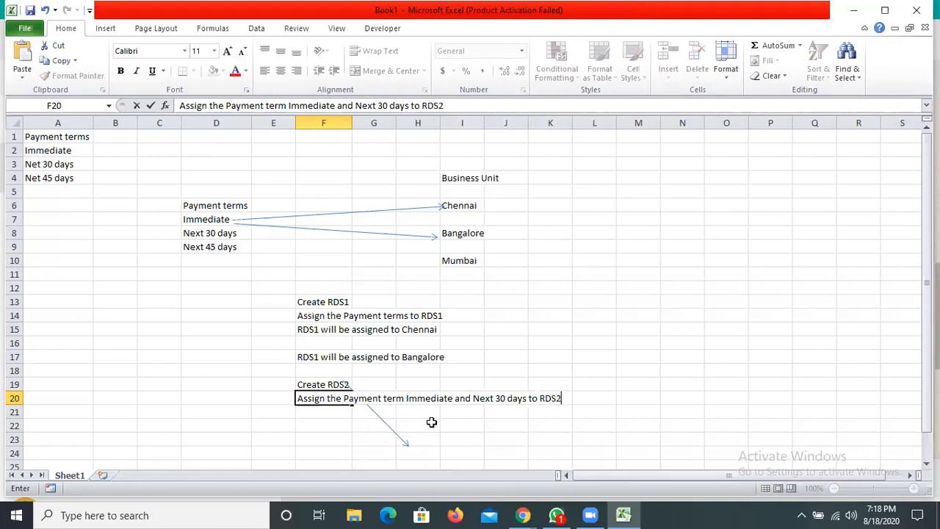
{"action": "key", "text": "Return"}
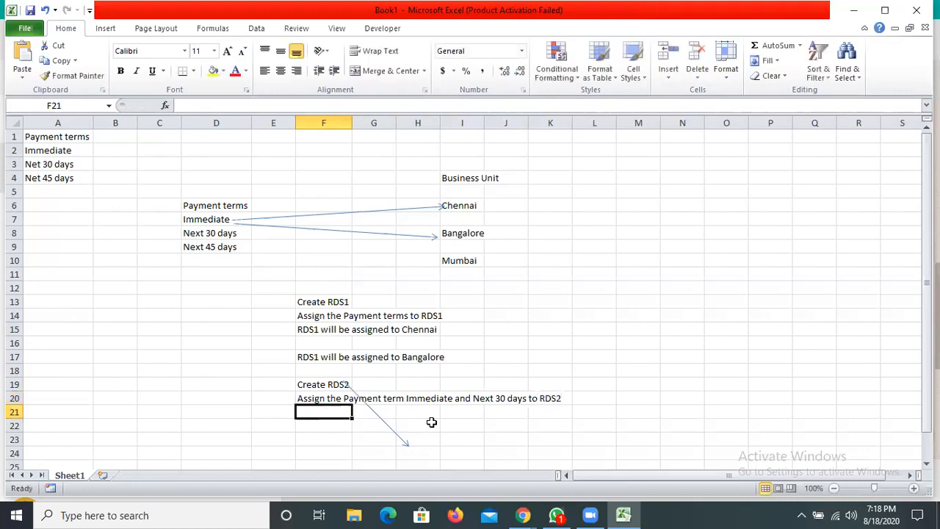
- Enter the note "RDS2 will be assigned to Mumbai" in cell F21
{"action": "type", "text": "RD"}
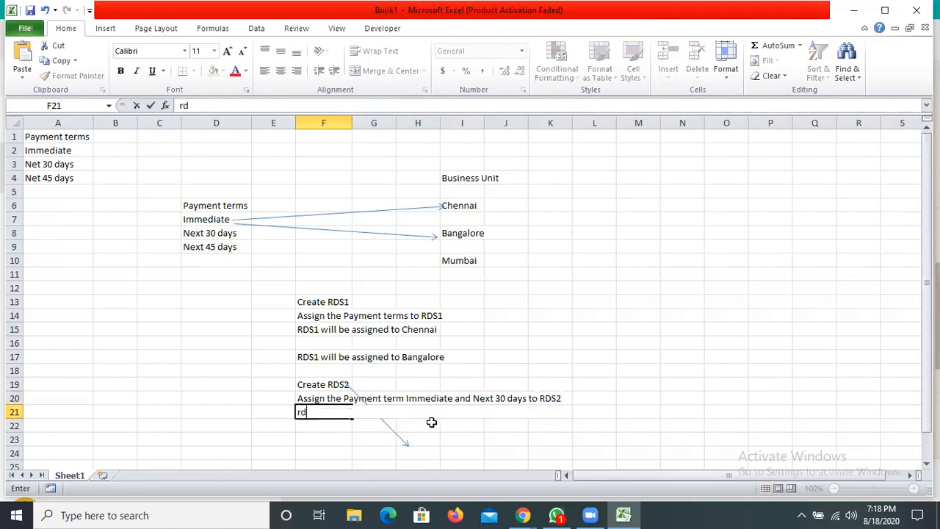
{"action": "type", "text": "S2 will be assigned "}
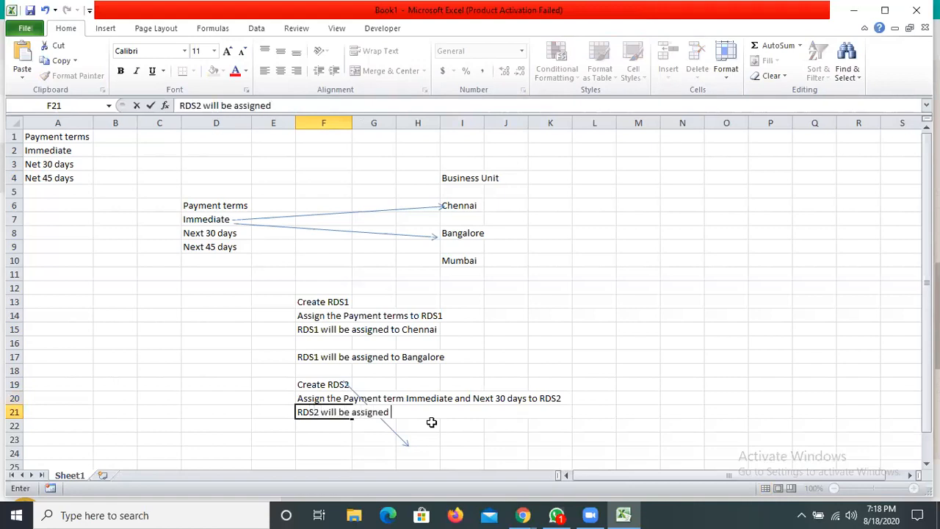
{"action": "type", "text": "to Mumbai"}
{"action": "key", "text": "Tab"}
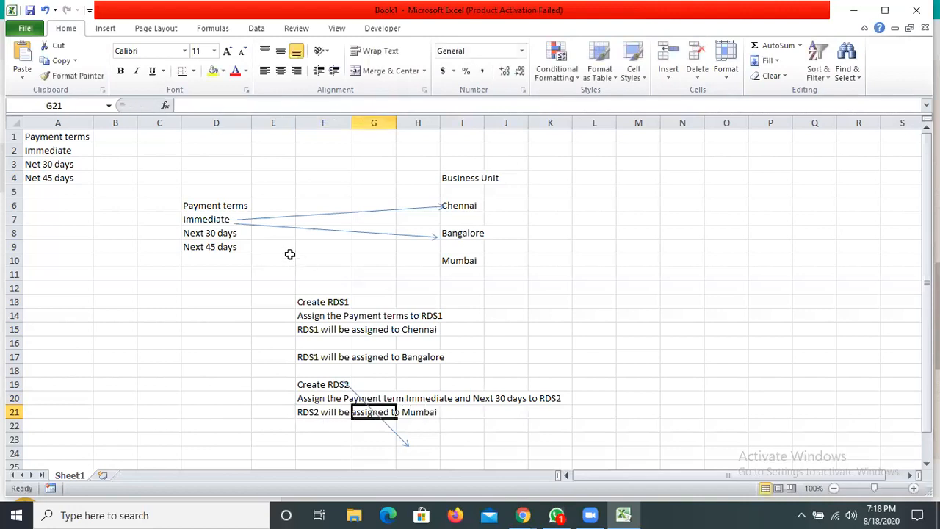
- Draw two straight arrows to the Mumbai business unit, one from Immediate and one from Next 30 days
{"action": "left_click", "coordinate": [107, 30]}
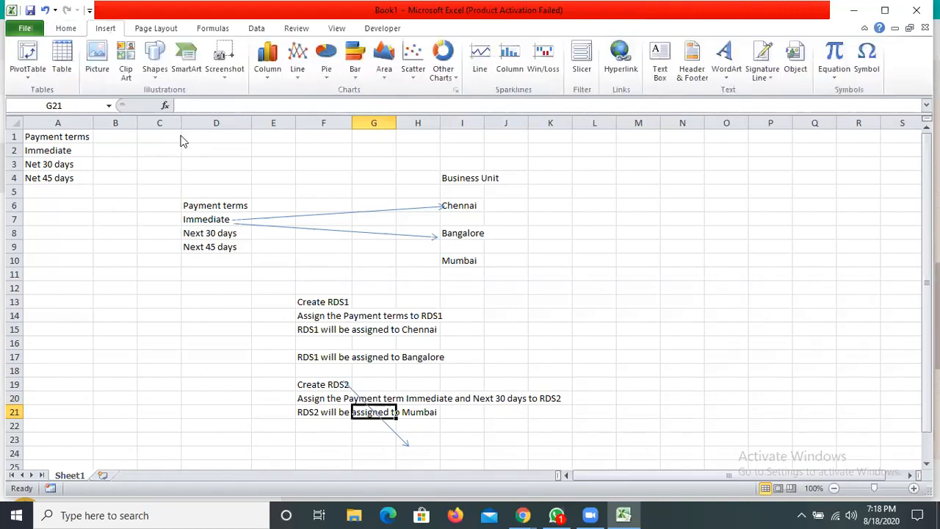
{"action": "left_click", "coordinate": [155, 60]}
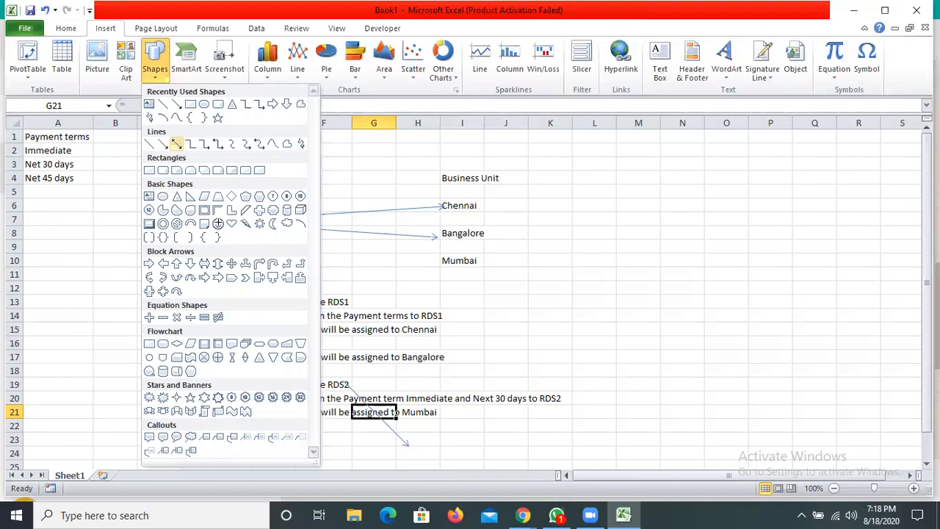
{"action": "left_click", "coordinate": [176, 144]}
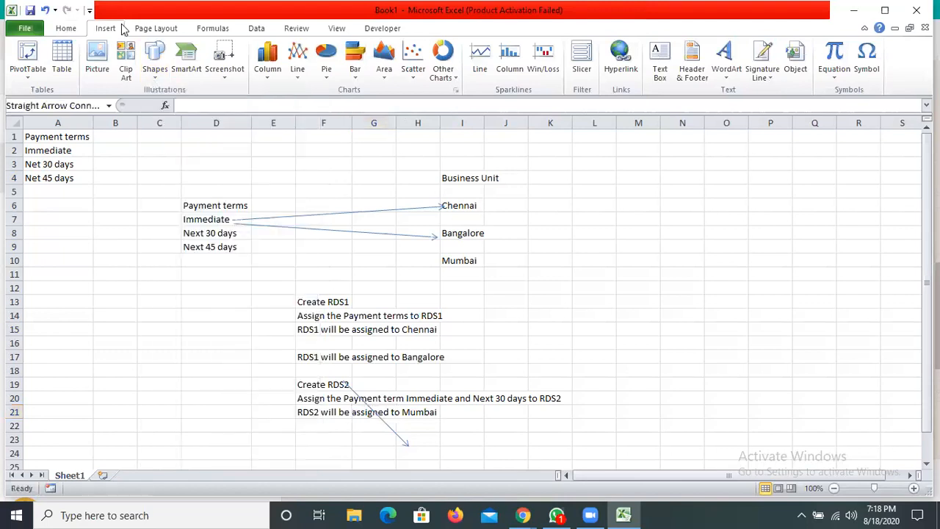
{"action": "left_click", "coordinate": [155, 56]}
{"action": "left_click", "coordinate": [173, 105]}
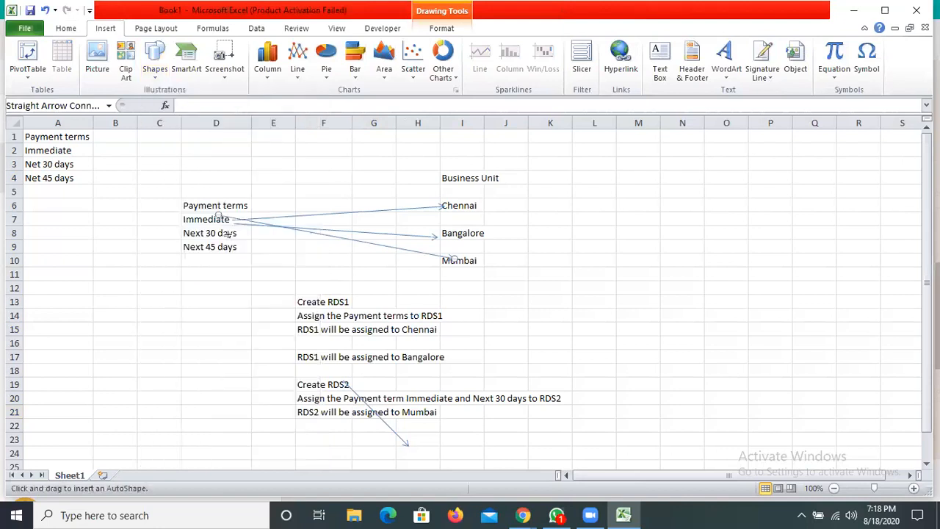
{"action": "left_click_drag", "start_coordinate": [229, 233], "coordinate": [452, 262]}
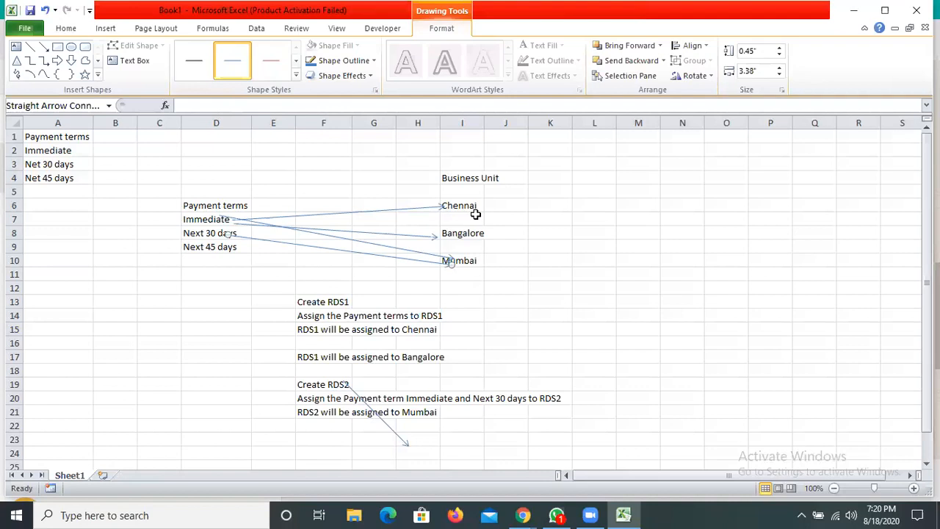
- Enter the note "Reference data Set is Common" in cell N13
{"action": "left_click_drag", "start_coordinate": [196, 219], "coordinate": [197, 248]}
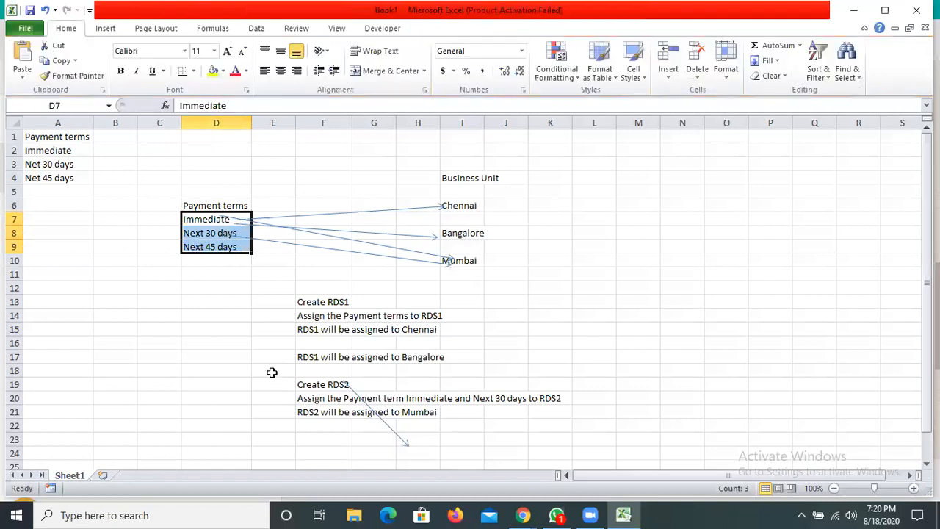
{"action": "scroll", "coordinate": [692, 233], "scroll_direction": "down", "scroll_amount": 2}
{"action": "left_click", "coordinate": [667, 218]}
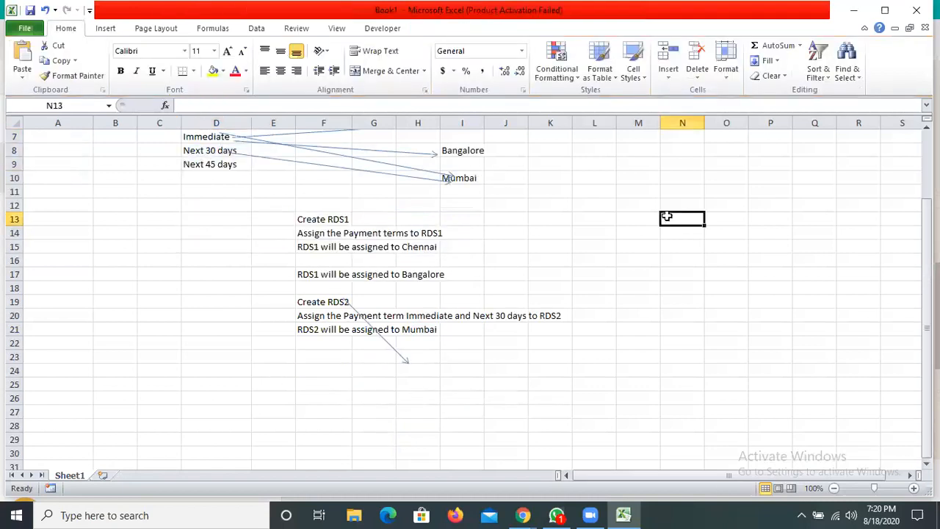
{"action": "type", "text": "C"}
{"action": "key", "text": "BackSpace"}
{"action": "type", "text": "Rec"}
{"action": "key", "text": "BackSpace"}
{"action": "type", "text": "fersal"}
{"action": "key", "text": "BackSpace"}
{"action": "key", "text": "BackSpace"}
{"action": "key", "text": "BackSpace"}
{"action": "type", "text": "ence data Se"}
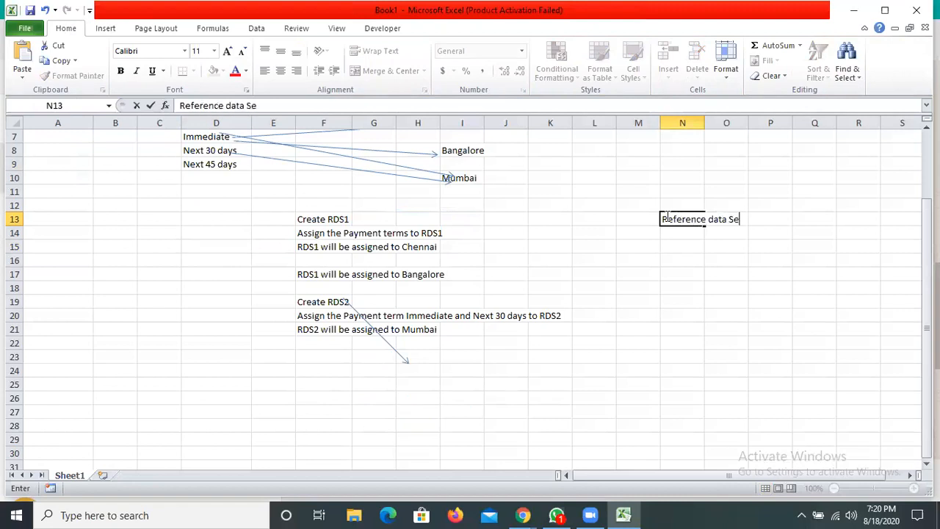
{"action": "type", "text": "t is Common"}
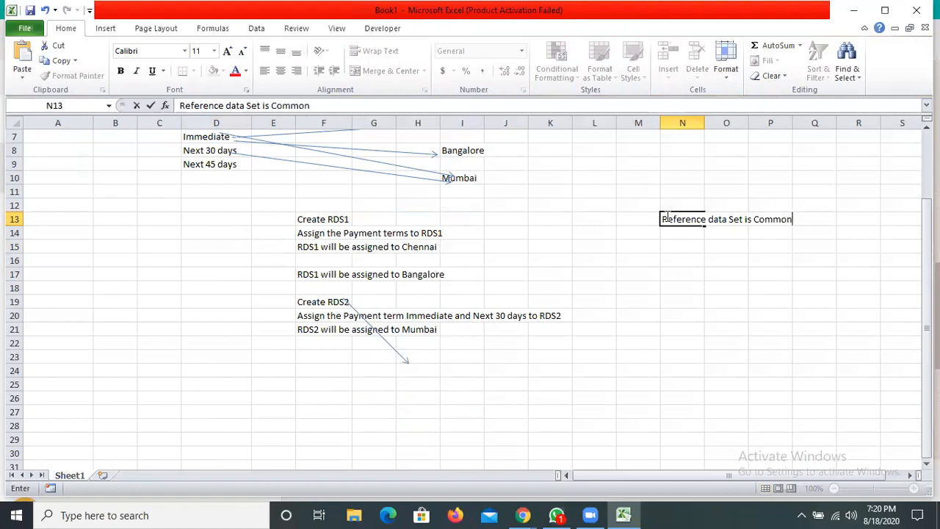
{"action": "key", "text": "Tab"}
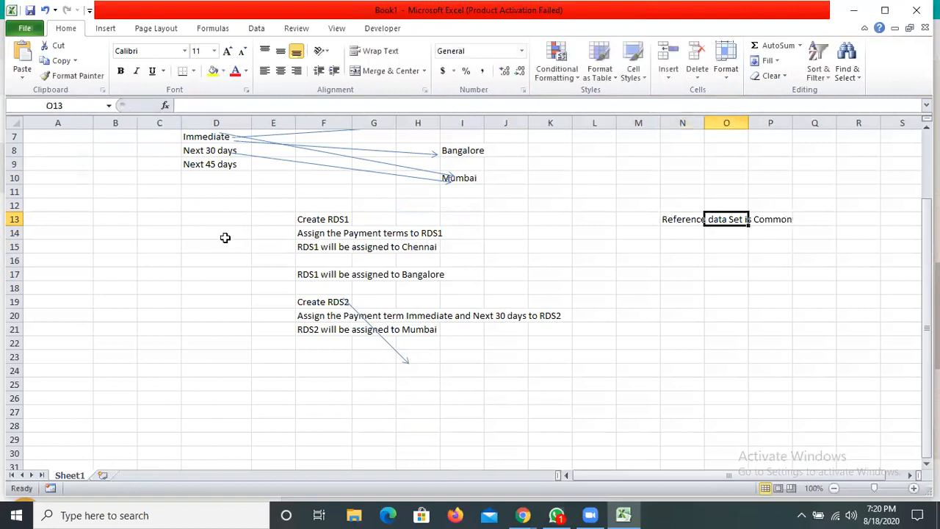
- Select cell N16, three rows below the reference data set note
{"action": "scroll", "coordinate": [638, 303], "scroll_direction": "up", "scroll_amount": 2}
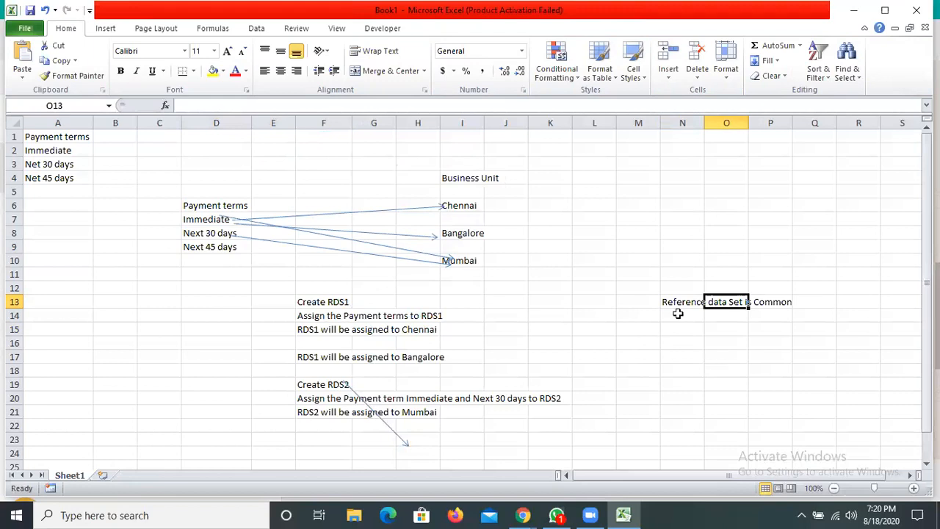
{"action": "key", "text": "Left"}
{"action": "key", "text": "Down"}
{"action": "key", "text": "Down"}
{"action": "key", "text": "Down"}
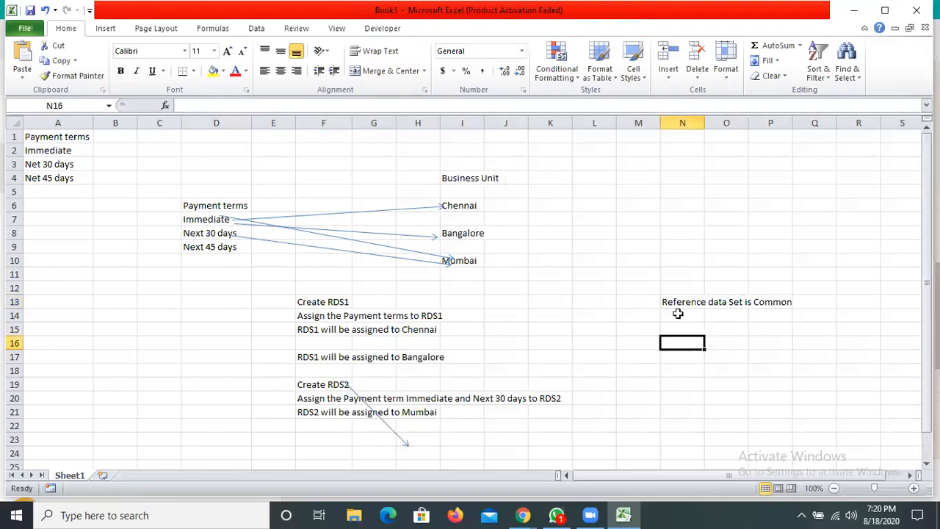